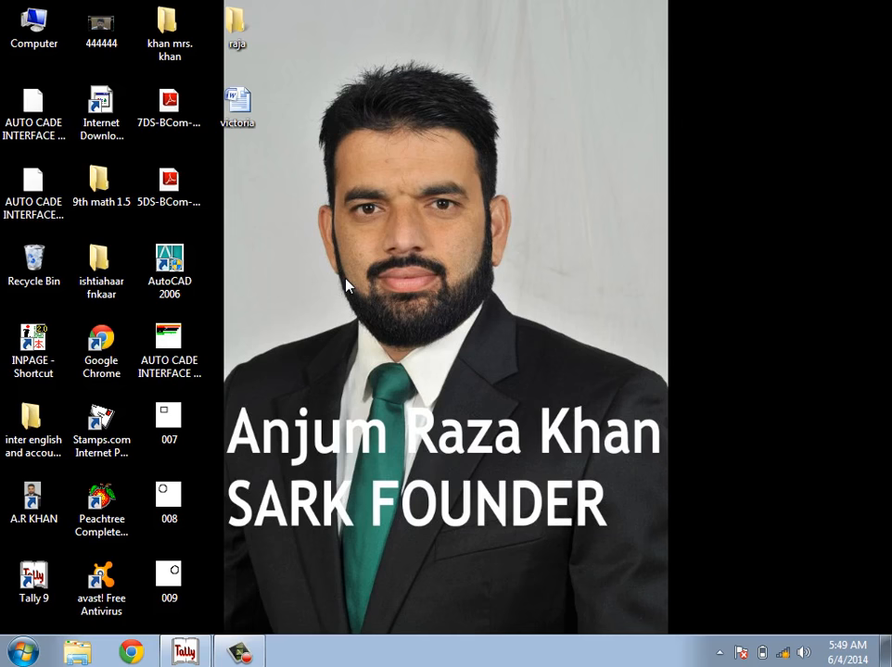
Step: Refresh the desktop four times, then restore the Tally 9 window from the taskbar
right_click(428, 371)
left_click(493, 424)
right_click(423, 384)
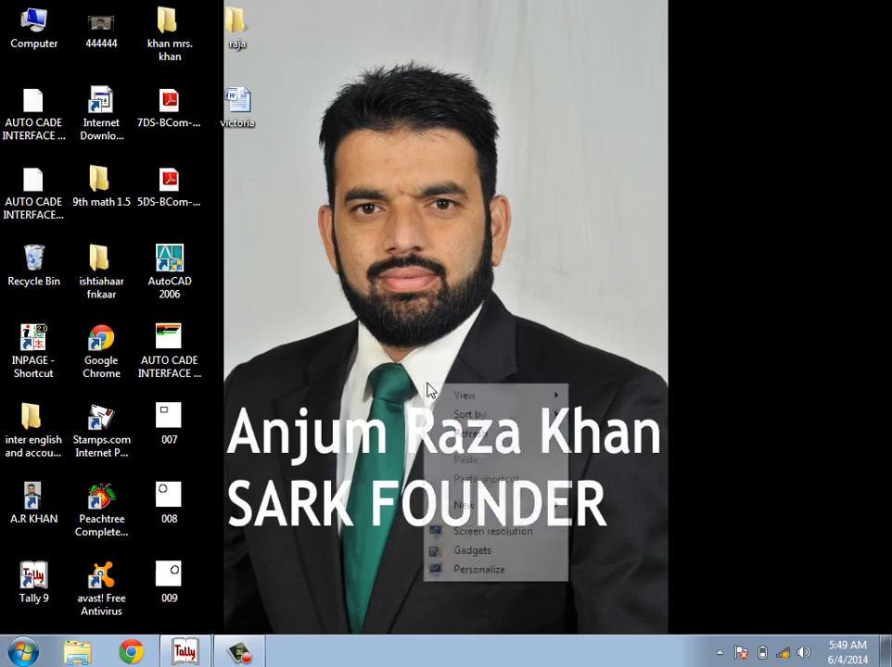
left_click(450, 435)
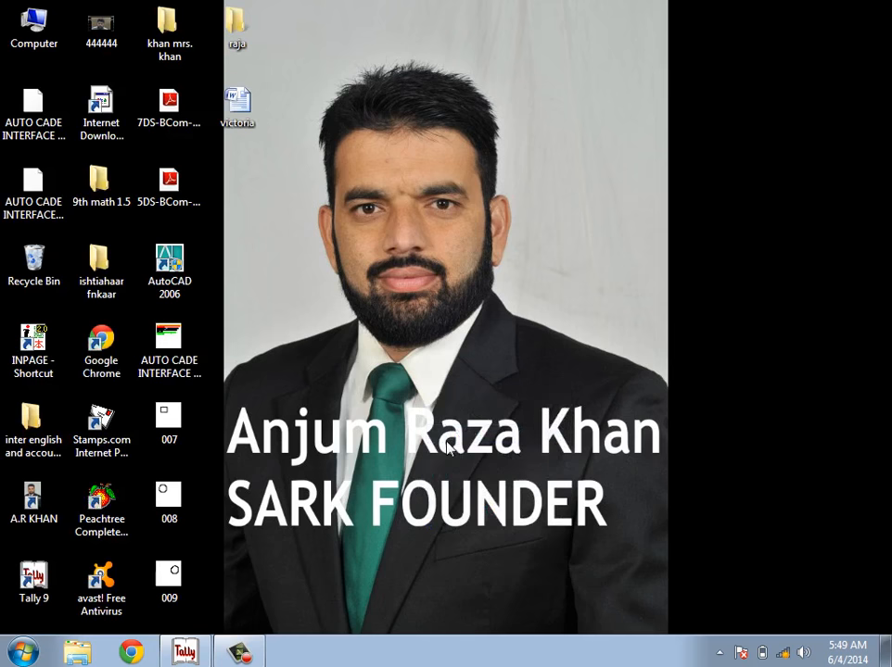
right_click(454, 424)
left_click(463, 475)
right_click(464, 352)
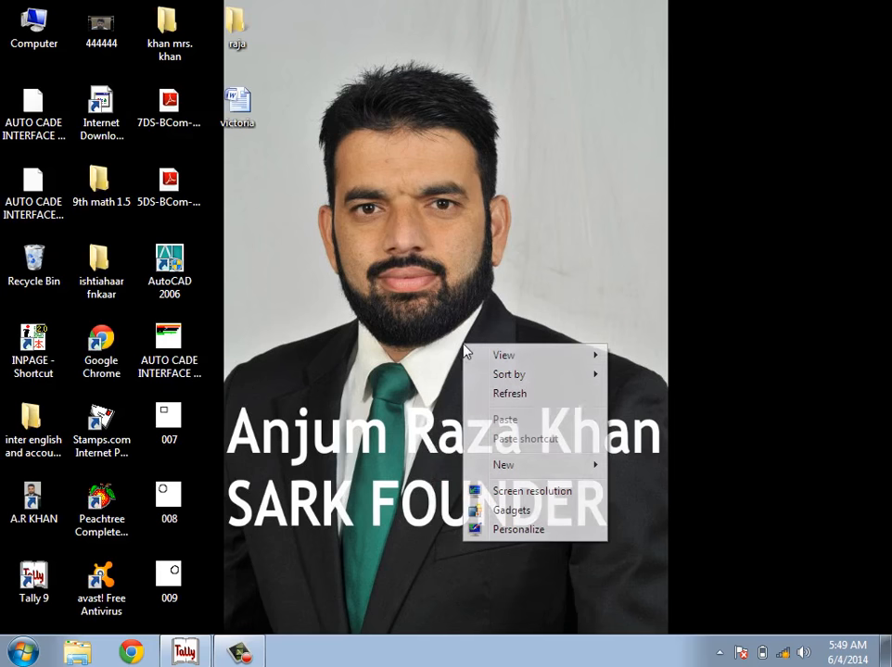
left_click(517, 393)
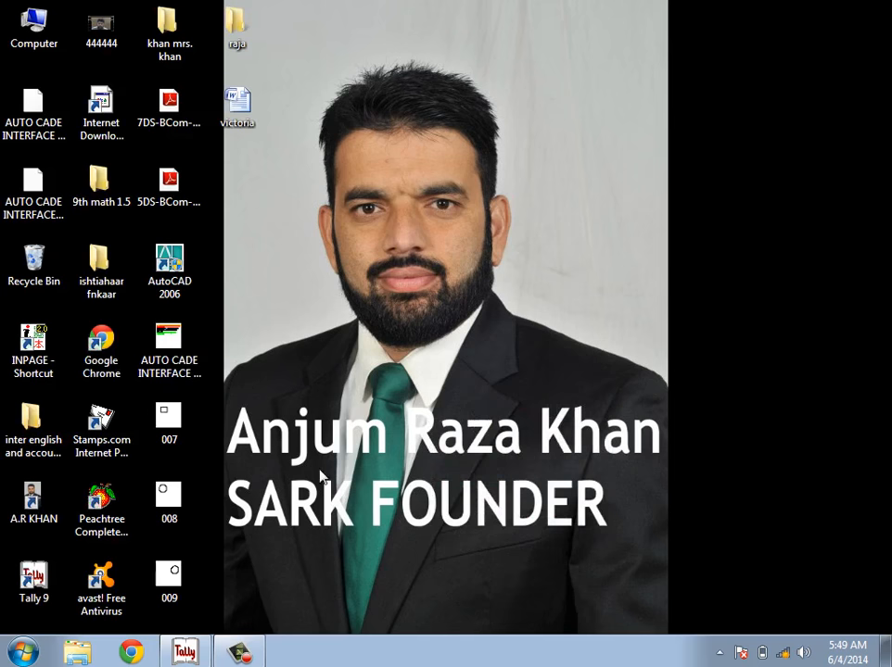
left_click(200, 654)
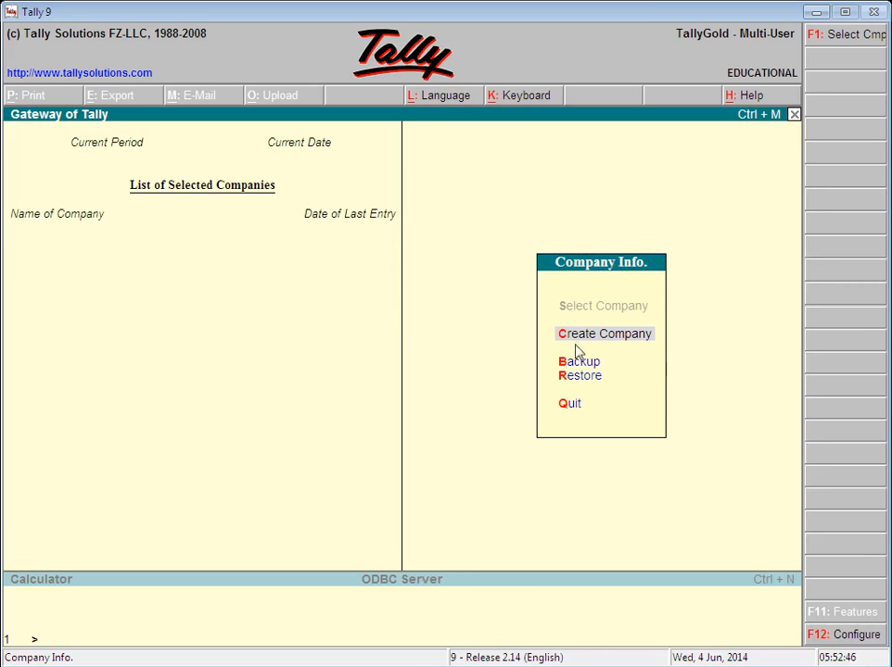
Step: Decline both the Quit and close prompts, then minimise Tally 9 to the desktop
left_click(572, 407)
left_click(572, 407)
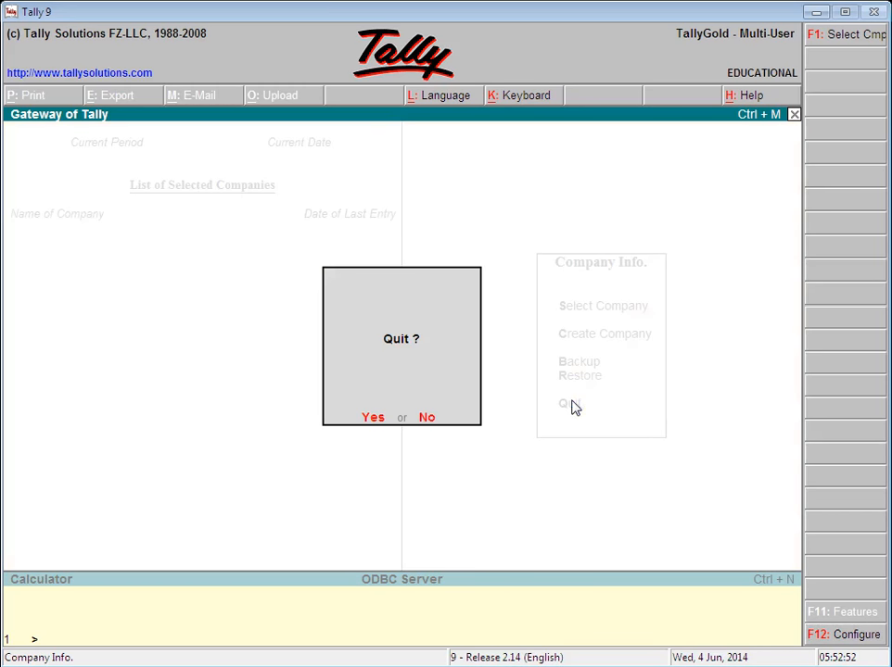
left_click(425, 418)
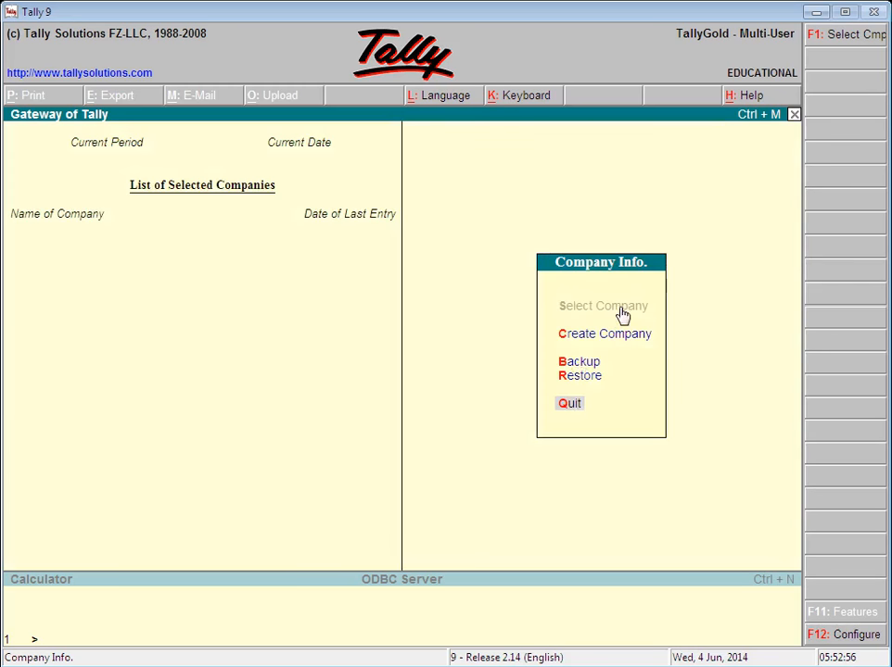
left_click(794, 115)
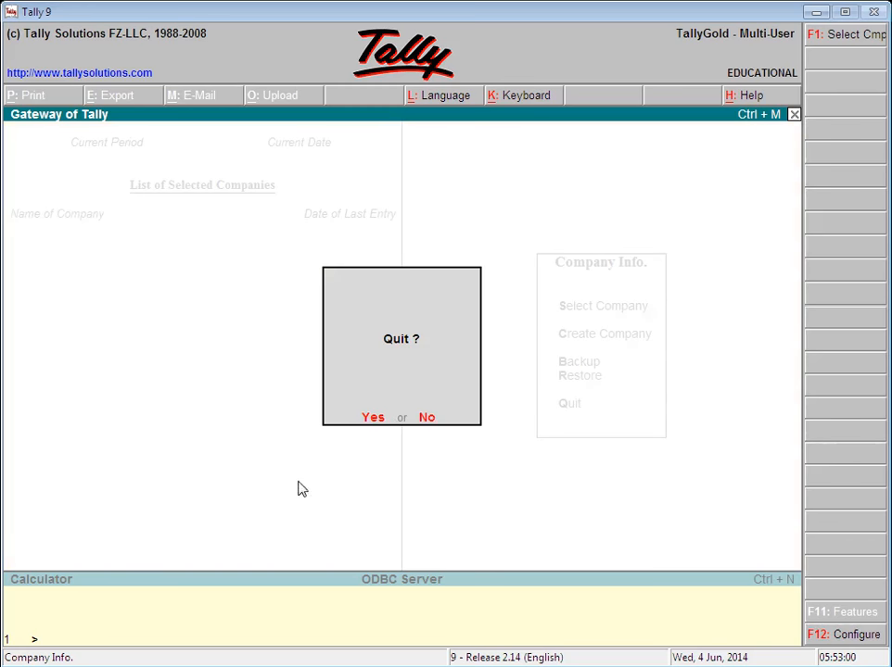
left_click(426, 420)
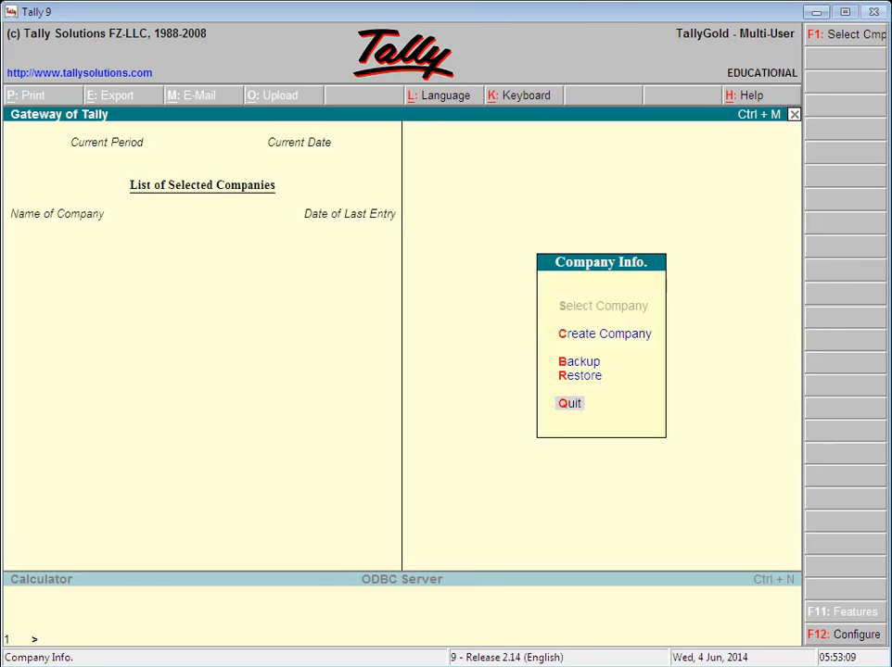
left_click(816, 13)
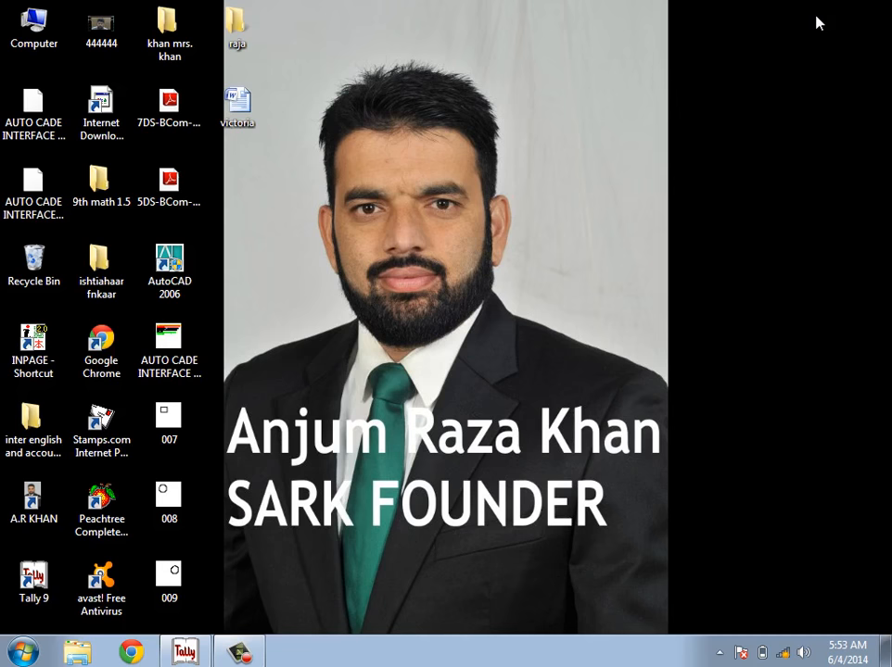
Step: Switch back to the Tally 9 Gateway of Tally with Alt+Tab
key("alt+Tab")
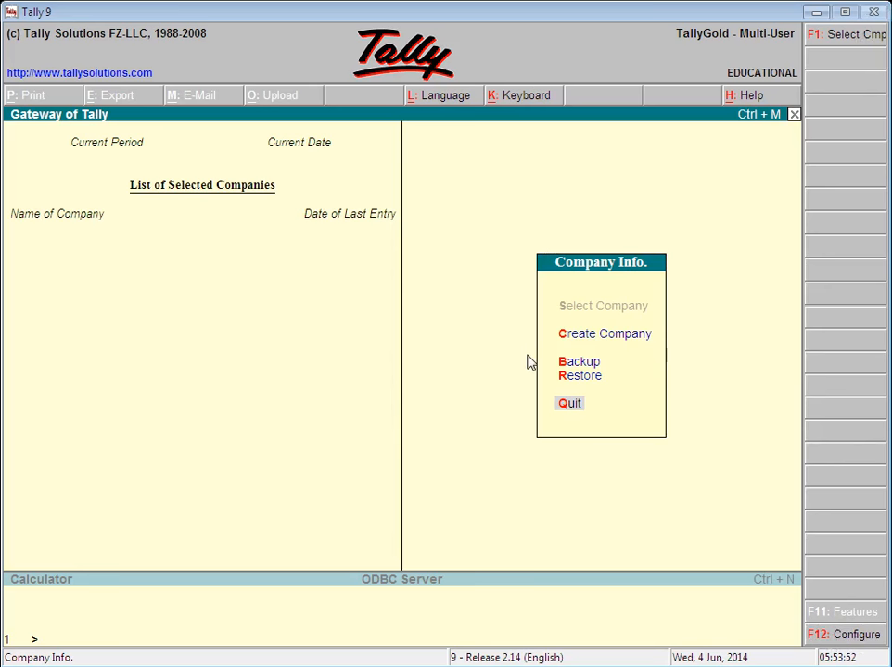
left_click(839, 41)
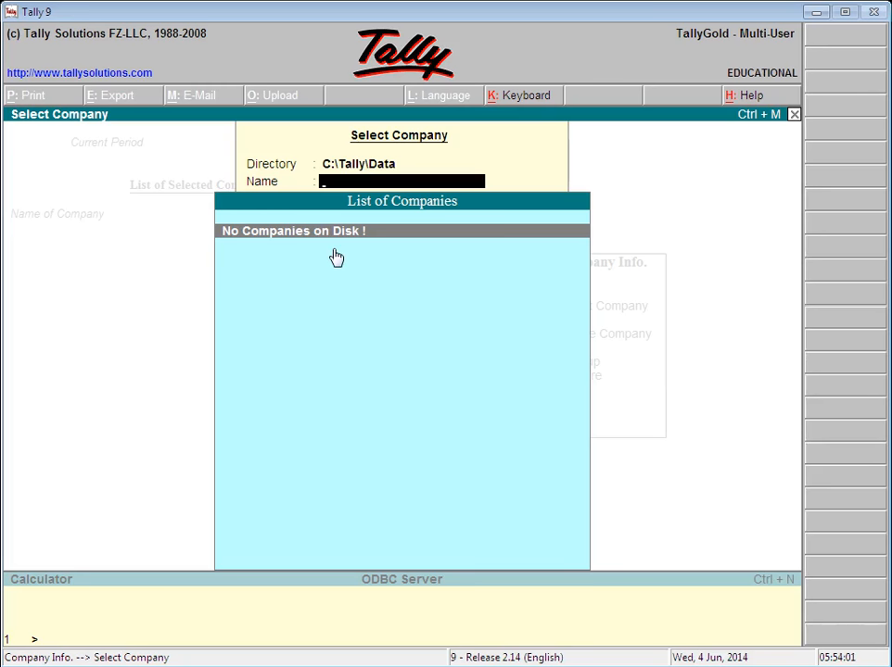
key("Escape")
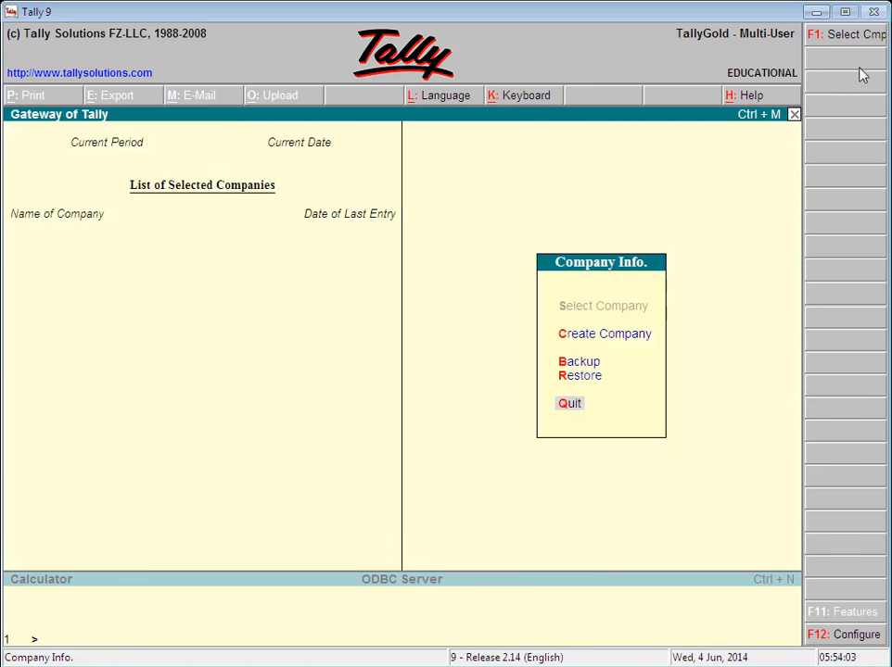
left_click(846, 640)
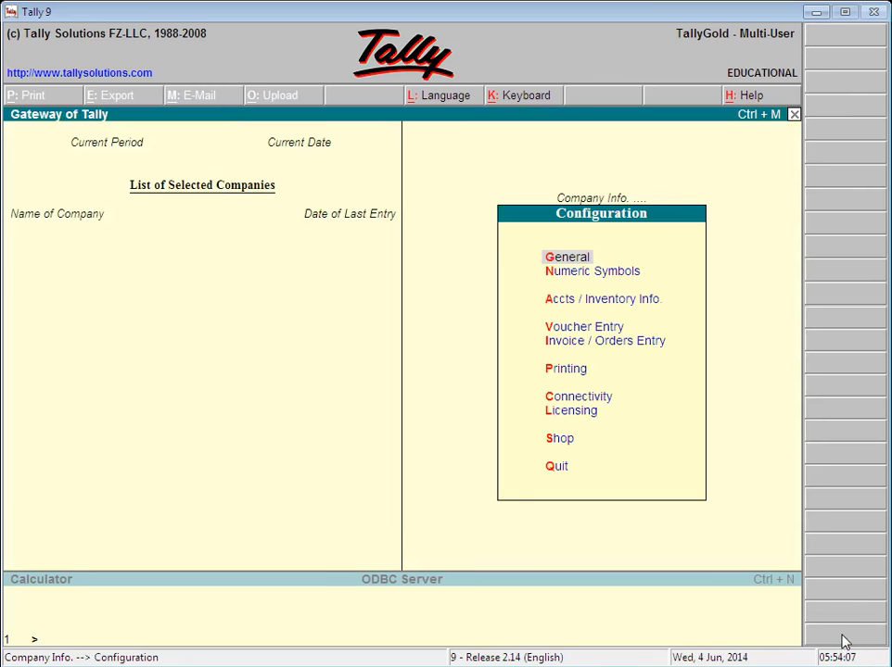
key("Escape")
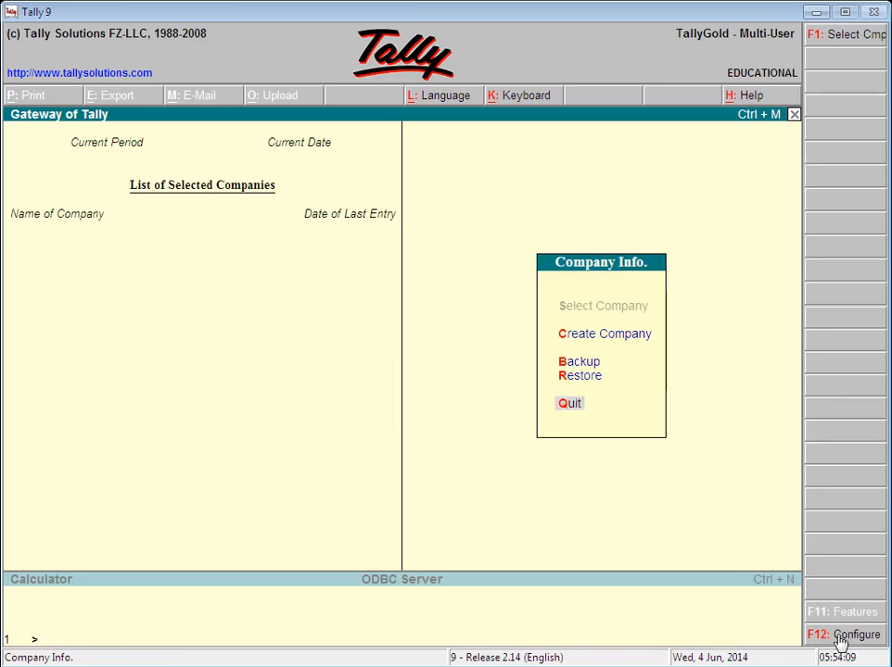
left_click(840, 639)
key("Escape")
Step: Dismiss the Quit prompt with N and select Create Company under Company Info
key("Return")
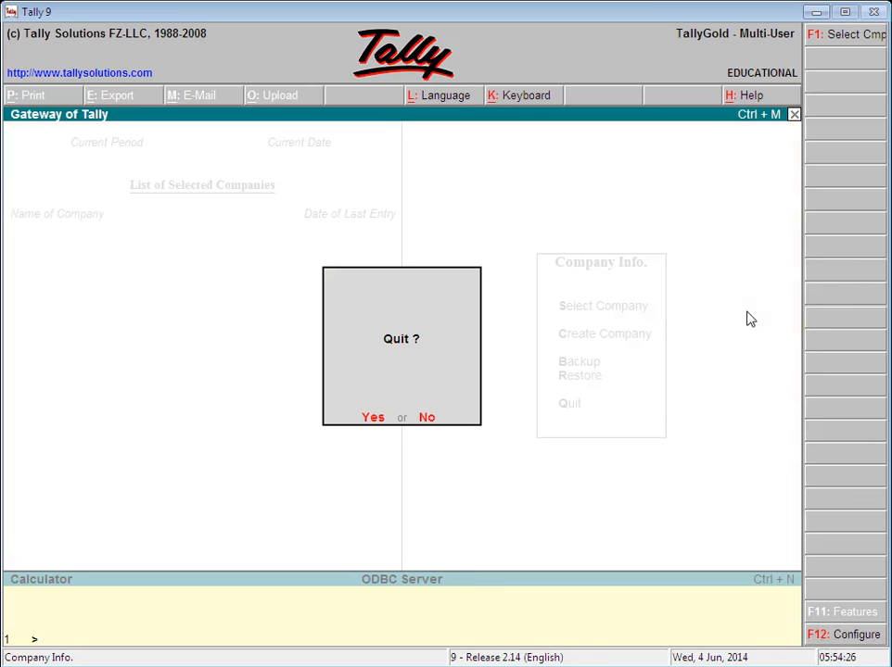
key("n")
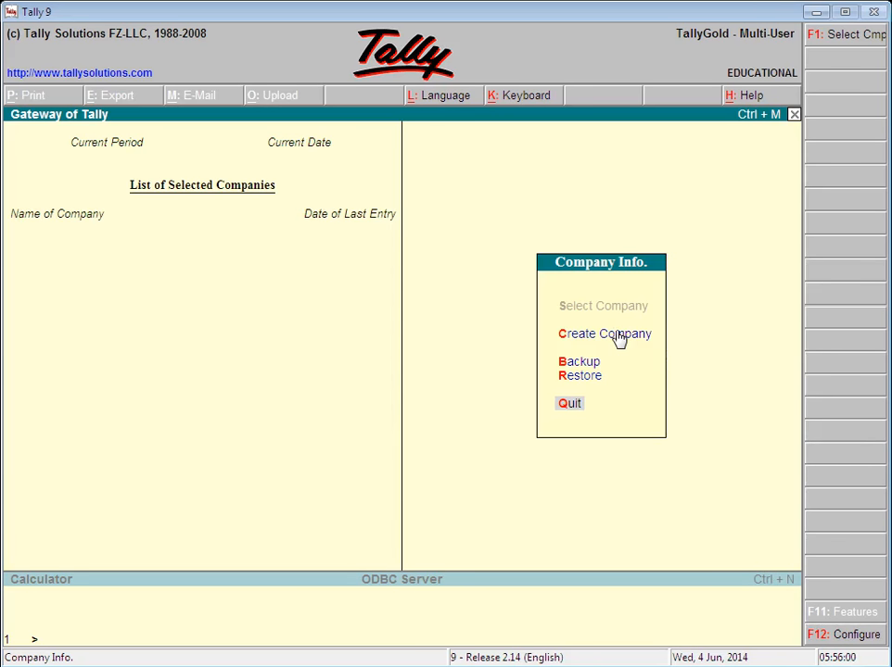
left_click(619, 341)
Step: Open the Company Creation form with India and Rs. defaults, then minimise Tally 9
left_click(617, 337)
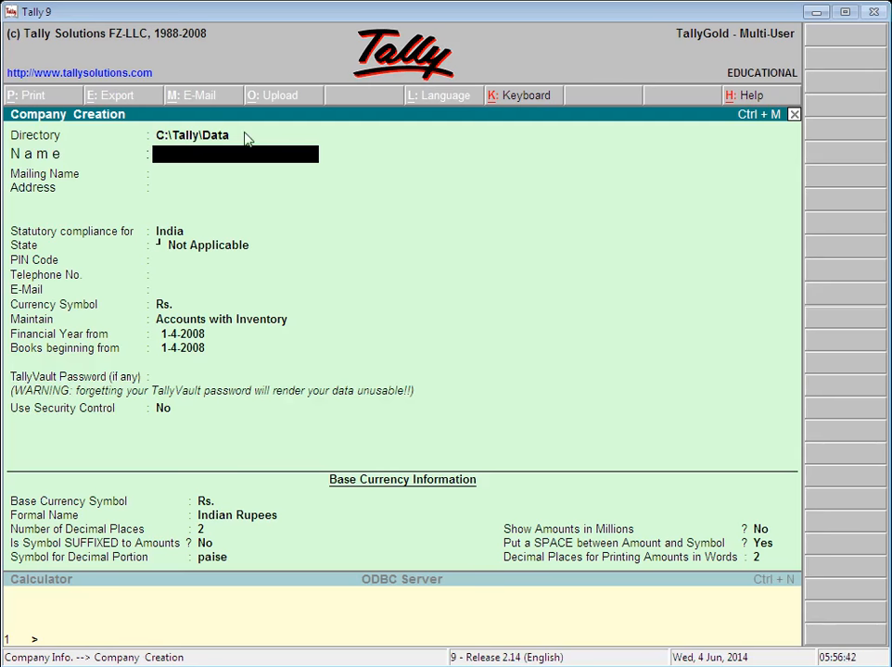
left_click(813, 17)
Step: Browse from Computer into C:\Tally, reopen it after going back, then close Explorer
double_click(32, 37)
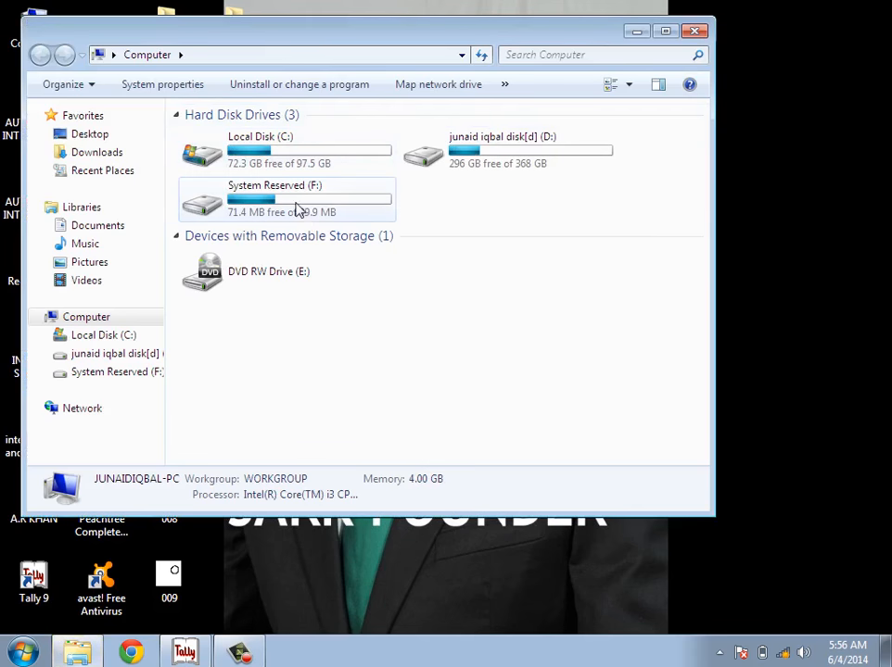
double_click(243, 158)
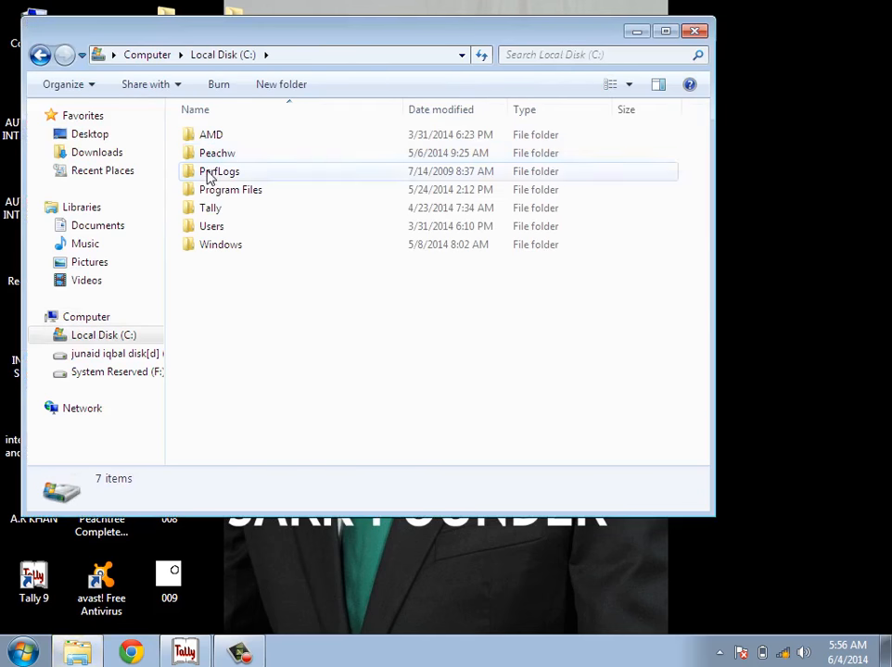
double_click(219, 216)
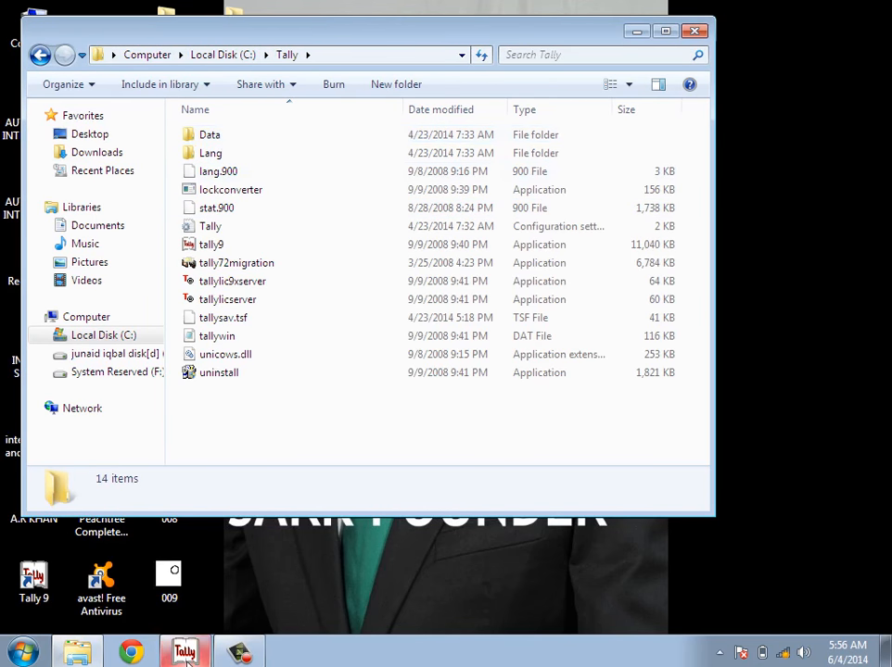
key("alt+Tab")
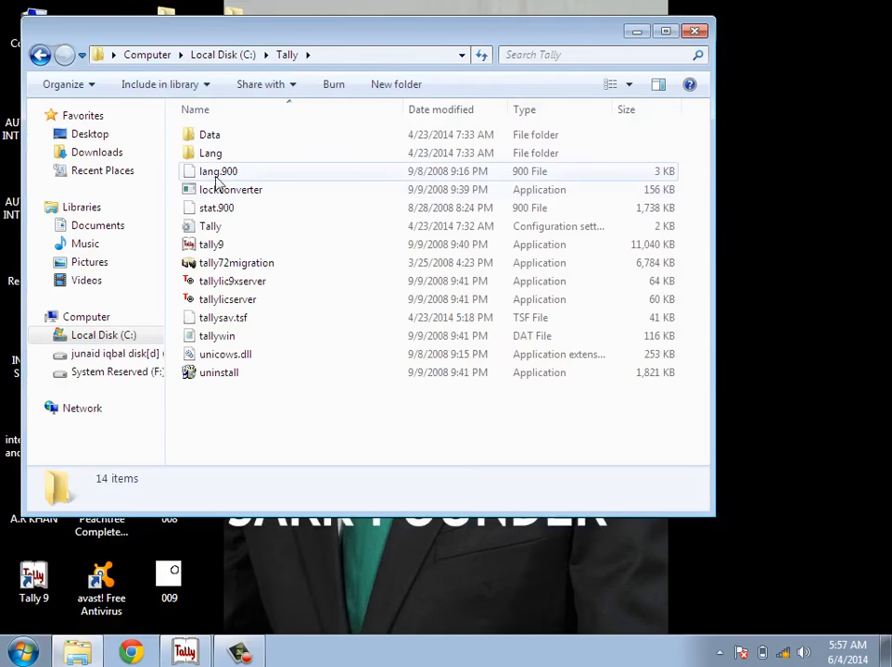
left_click(40, 56)
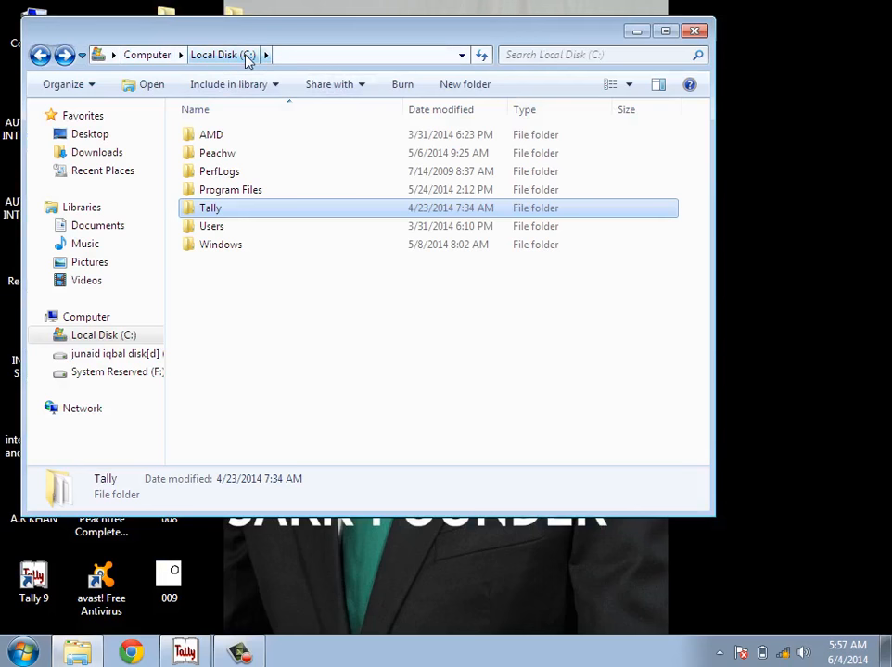
double_click(221, 210)
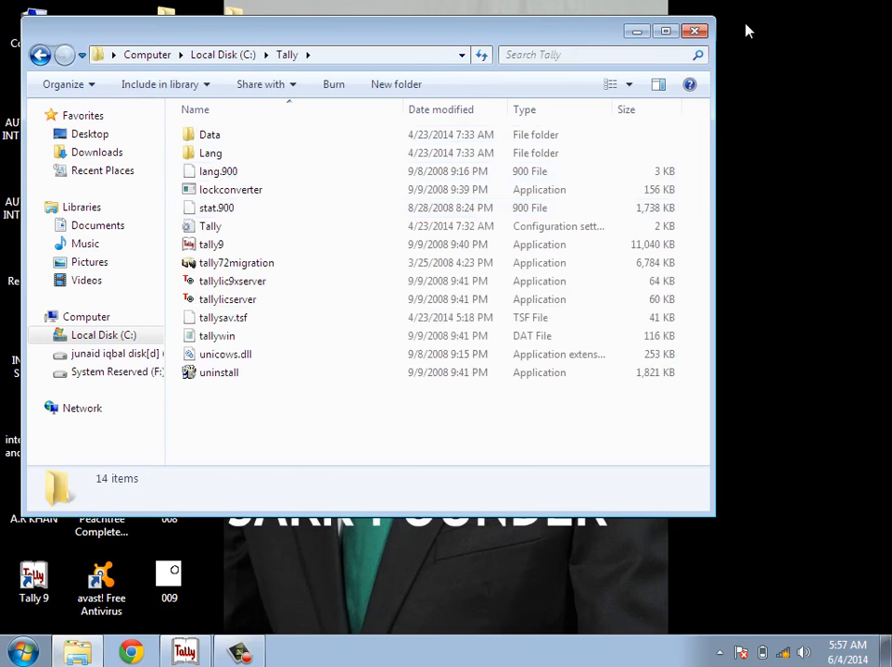
left_click(695, 33)
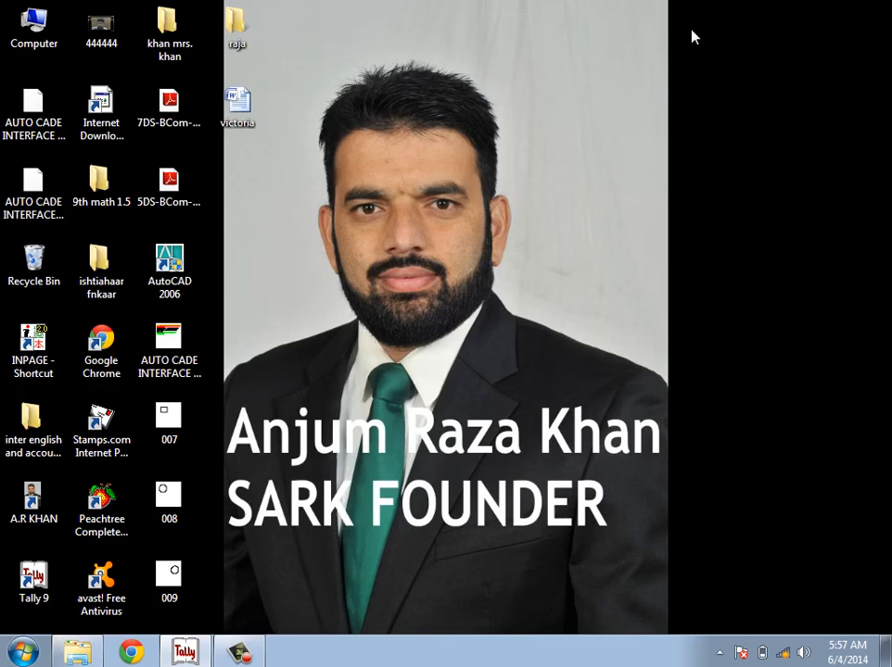
Step: Refresh the desktop and bring the Tally 9 window back up
right_click(299, 289)
left_click(346, 339)
left_click(194, 655)
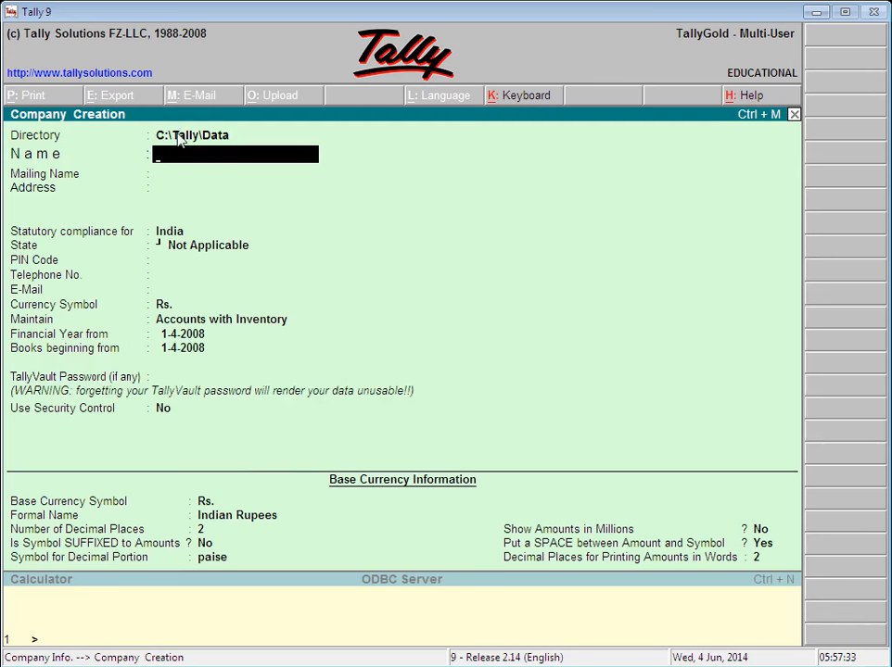
Step: Clear the stray Directory entry and quit the Company Creation form without saving
left_click(181, 137)
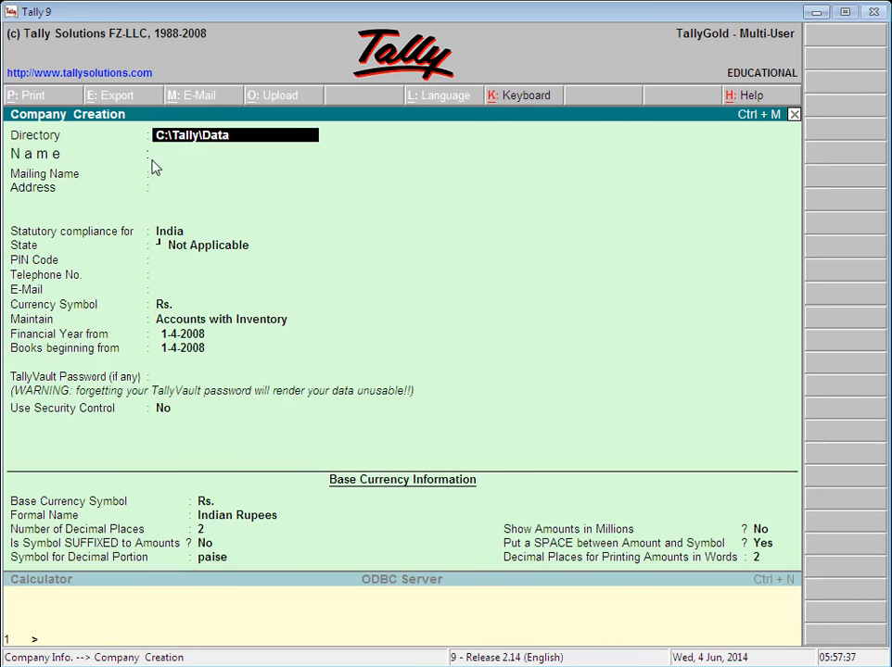
type("D")
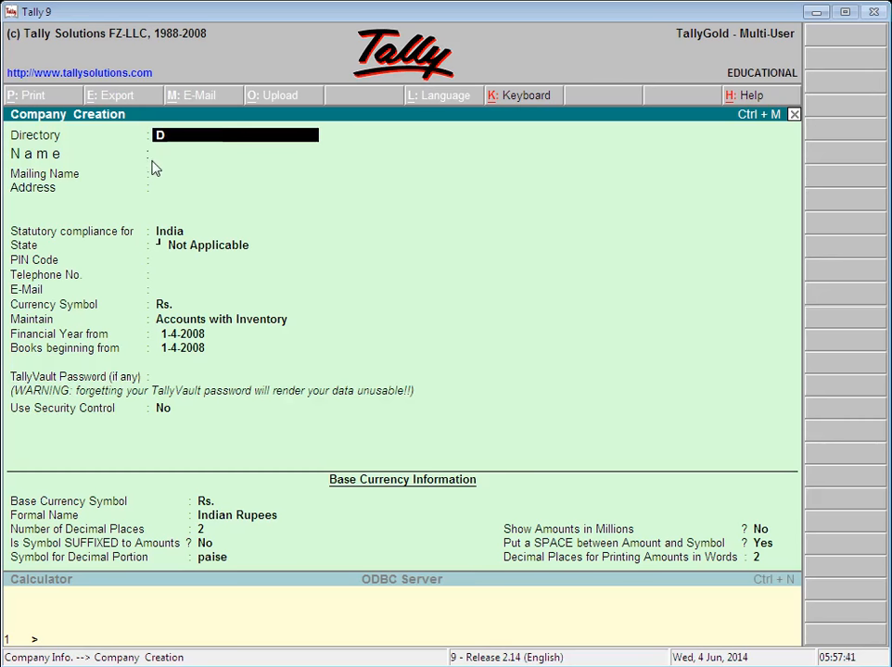
key("BackSpace")
key("Escape")
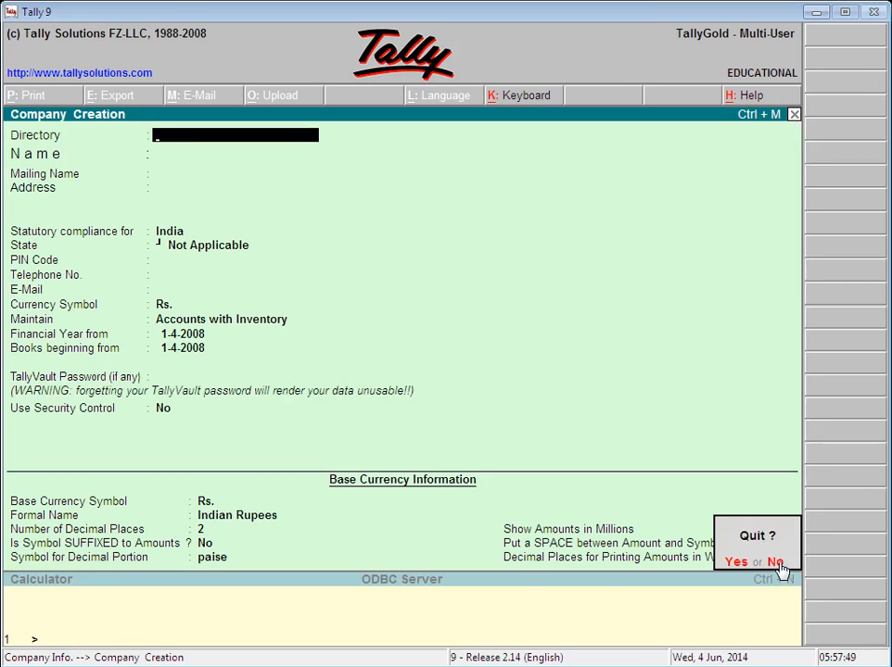
left_click(736, 564)
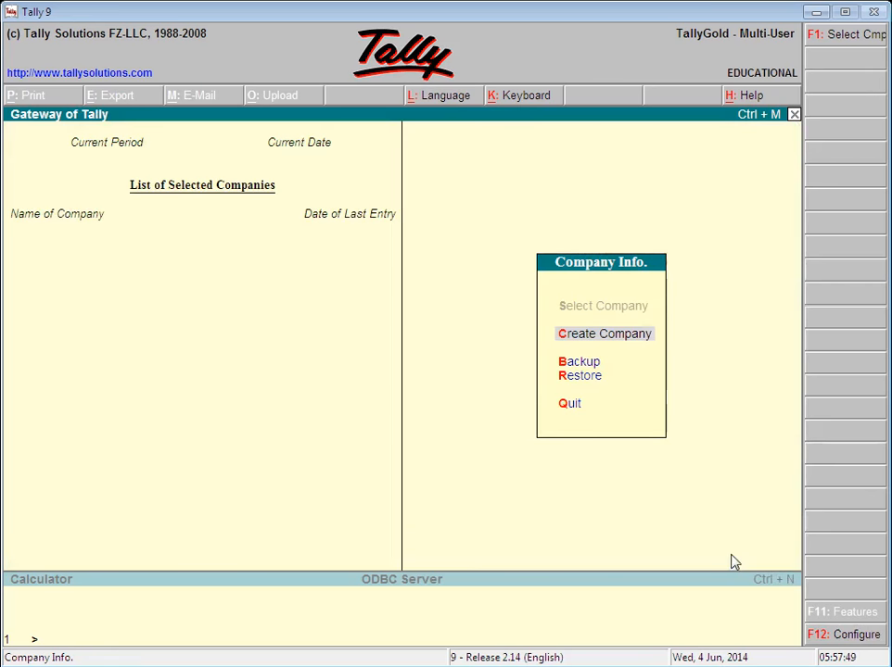
Step: Start Create Company to get a blank form with Directory C:\Tally\Data
left_click(580, 343)
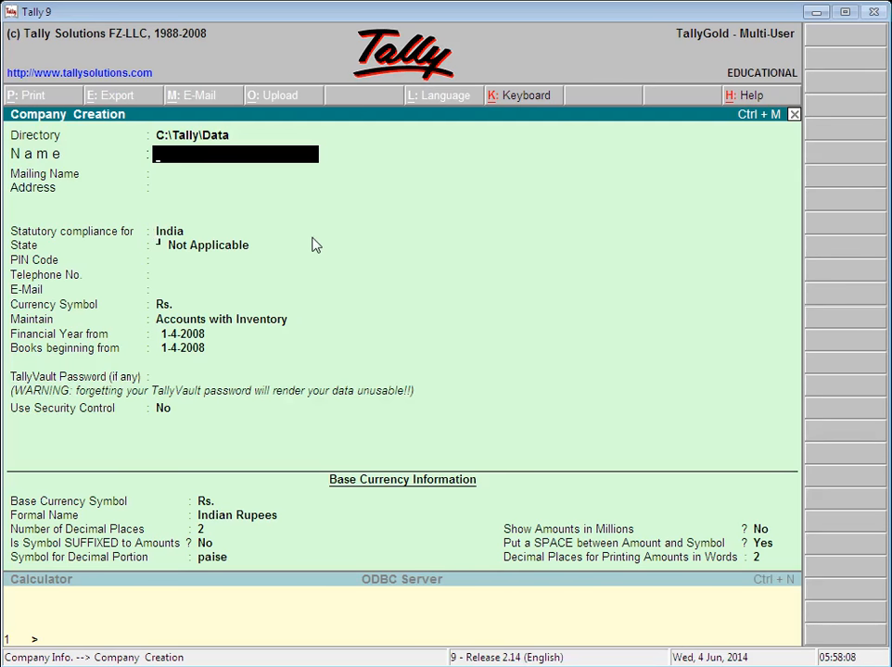
Step: Enter SARK TRADERS as the company name
type("SARK TRADERS")
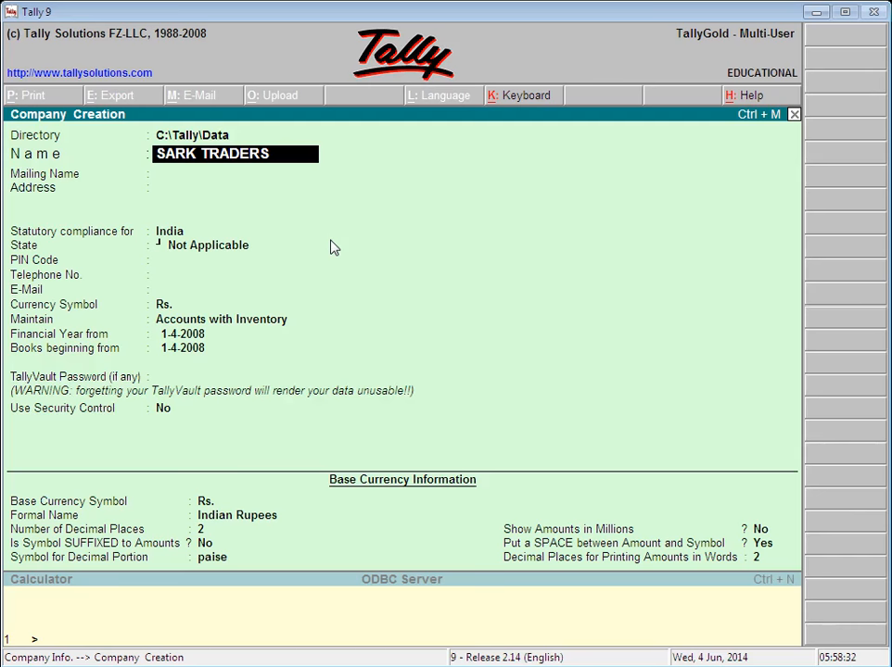
key("Return")
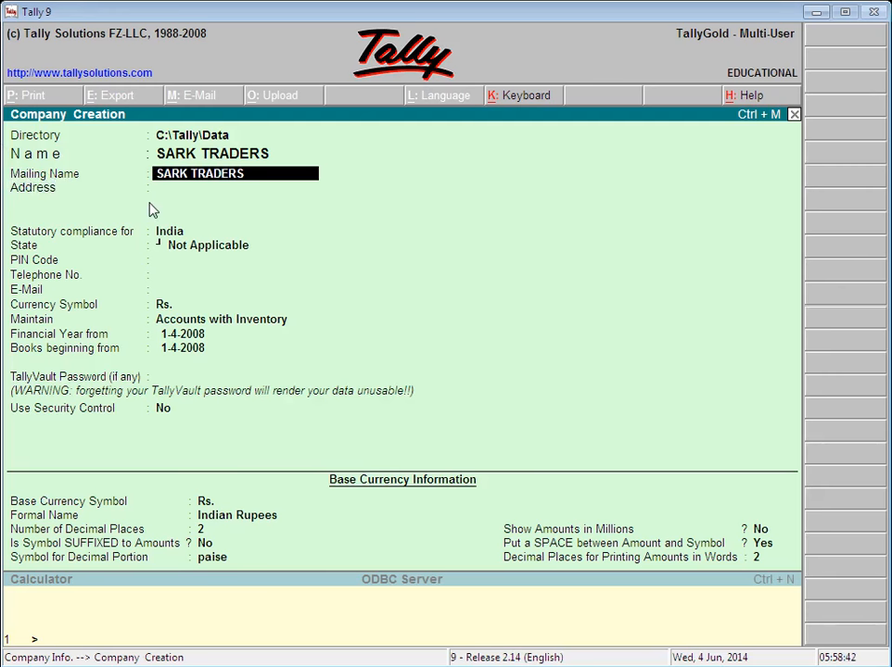
Step: Accept the mailing name, then discard a first attempt at the address
key("Return")
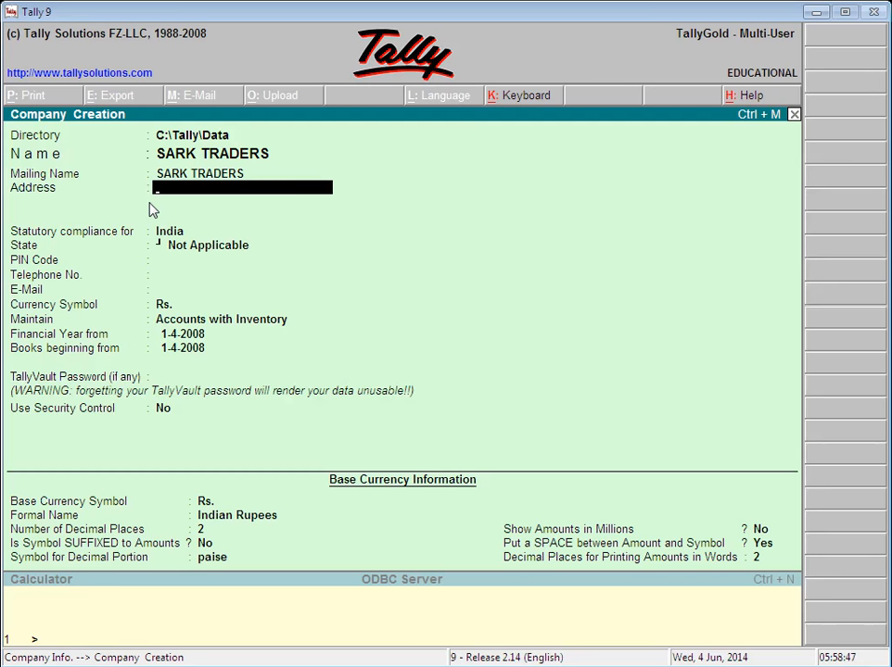
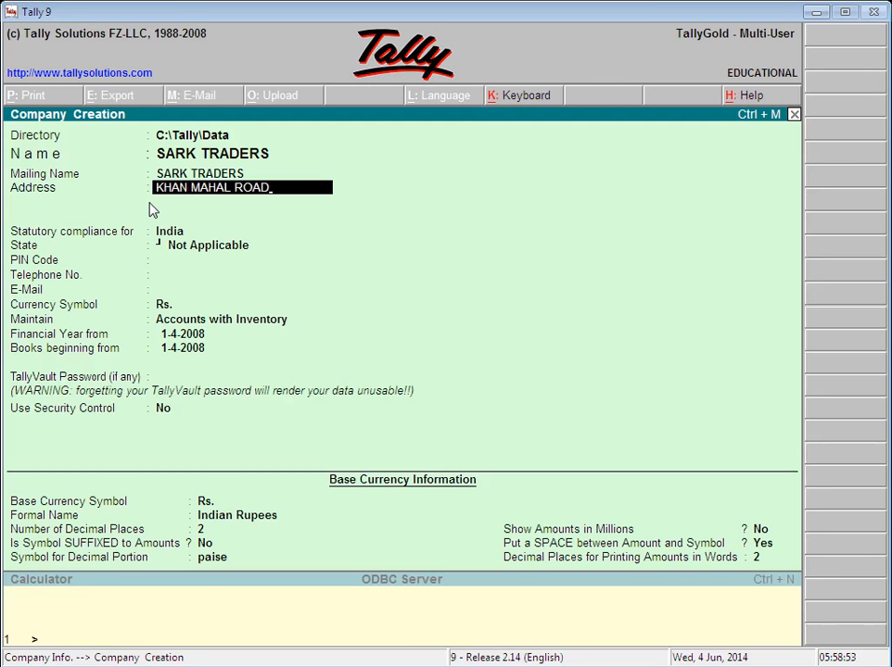
type("D")
key("BackSpace")
key("BackSpace")
key("BackSpace")
key("BackSpace")
key("BackSpace")
key("BackSpace")
key("BackSpace")
key("BackSpace")
key("BackSpace")
key("BackSpace")
key("BackSpace")
key("BackSpace")
key("BackSpace")
key("BackSpace")
key("BackSpace")
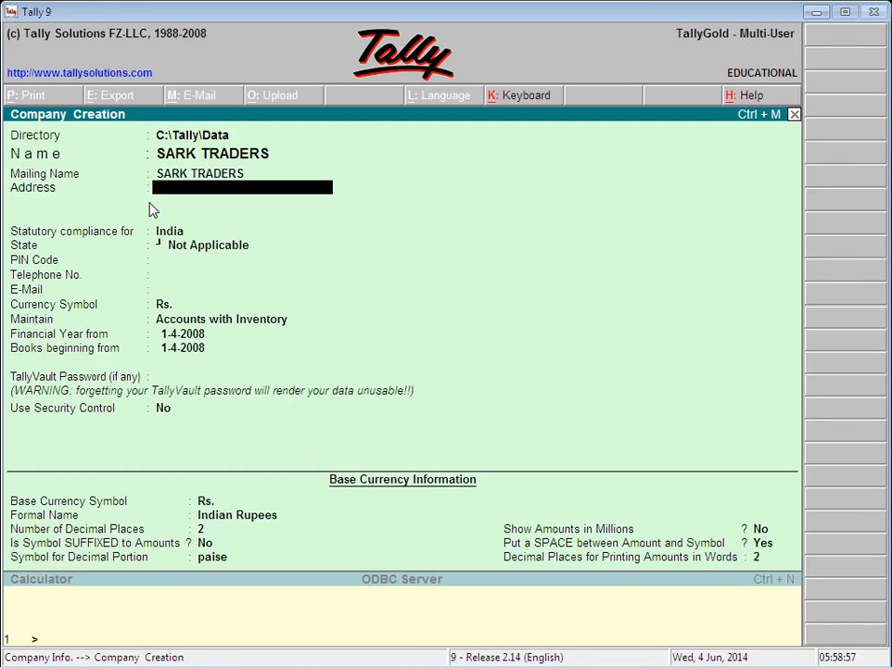
type("BANO BAZAR SIALKO")
key("BackSpace")
key("BackSpace")
key("BackSpace")
key("BackSpace")
key("BackSpace")
key("BackSpace")
key("BackSpace")
key("BackSpace")
key("BackSpace")
key("BackSpace")
key("BackSpace")
key("BackSpace")
key("BackSpace")
key("BackSpace")
key("BackSpace")
key("BackSpace")
key("BackSpace")
key("BackSpace")
key("BackSpace")
key("BackSpace")
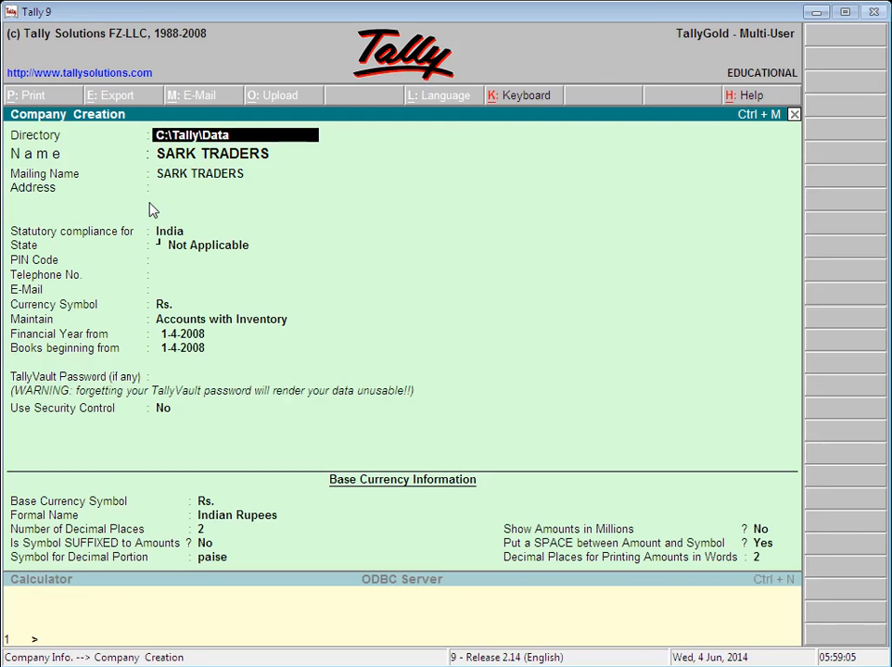
key("Return")
key("Return")
key("Return")
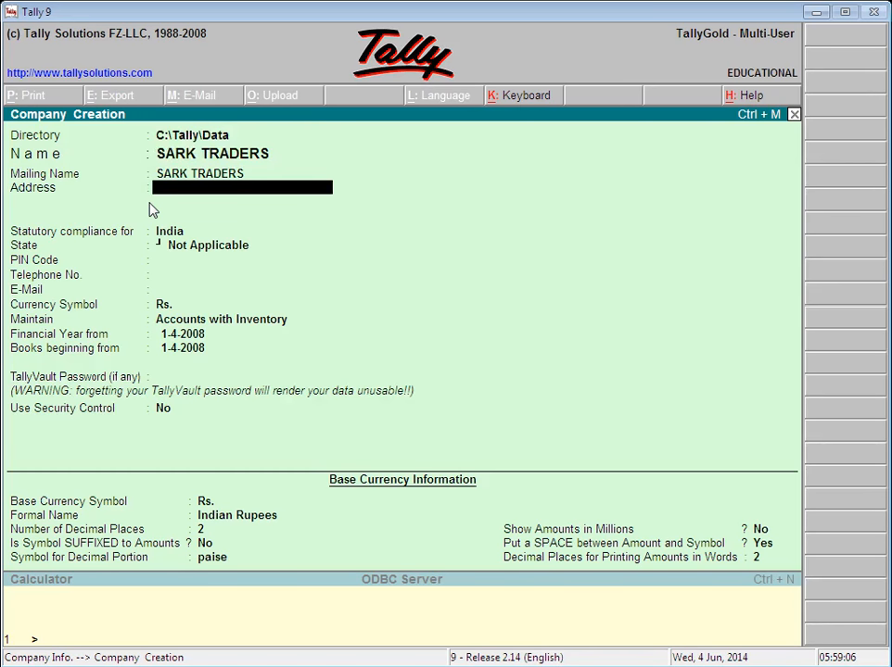
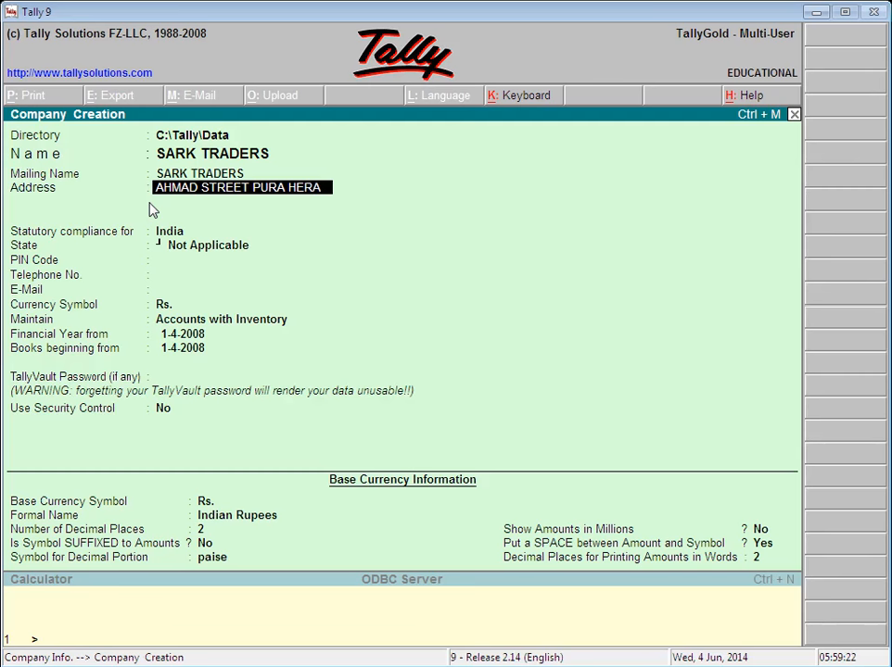
key("Return")
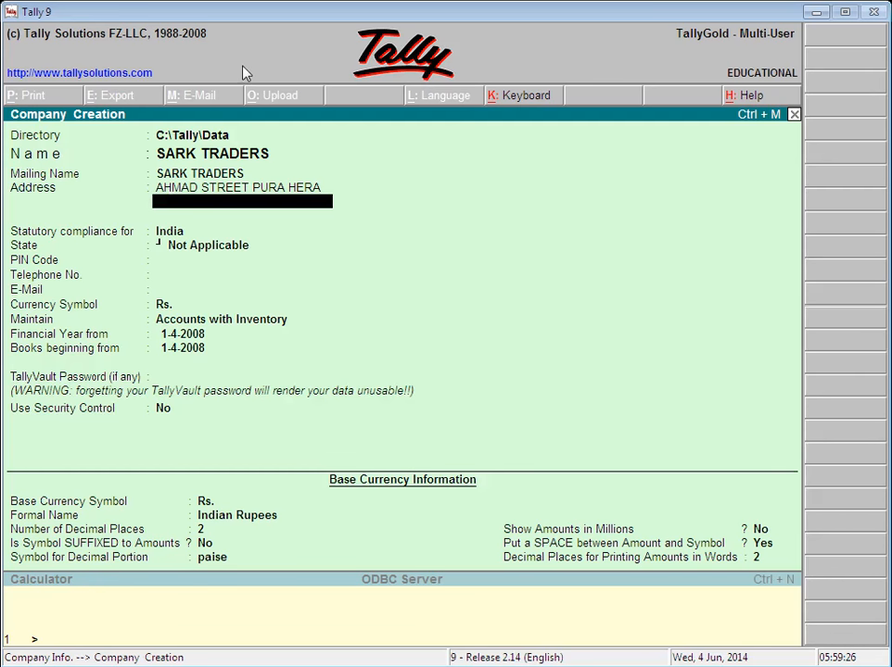
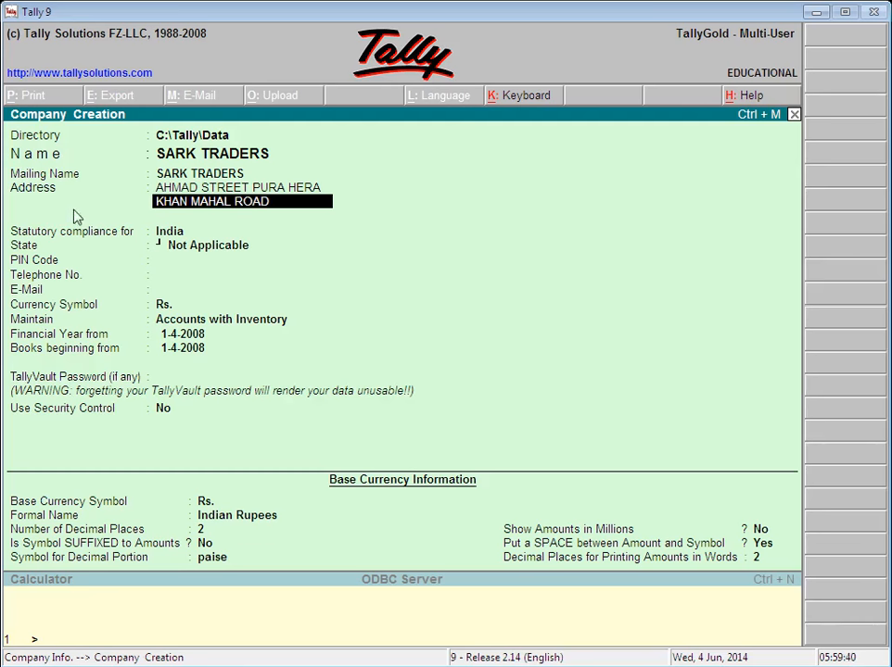
key("Return")
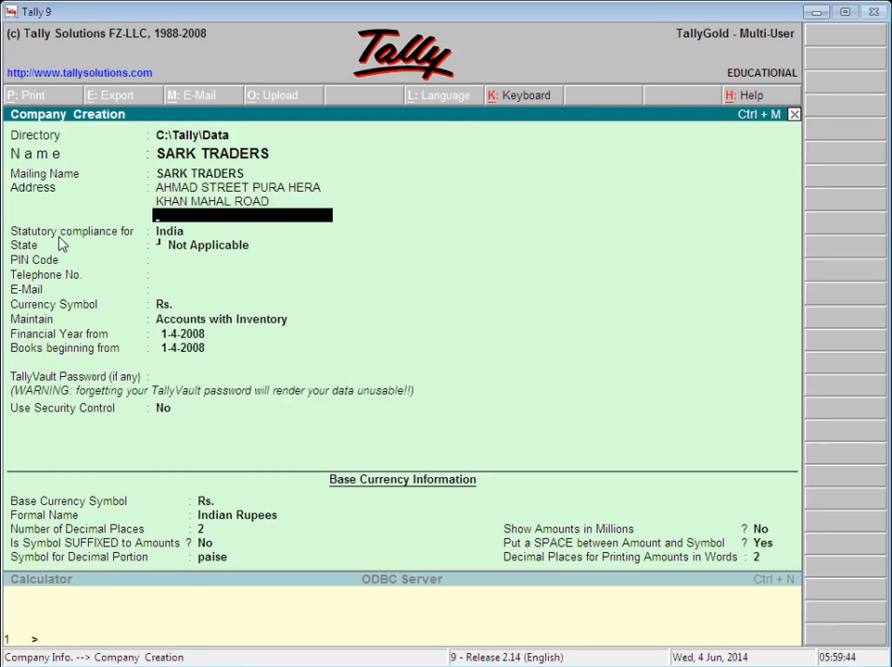
key("Return")
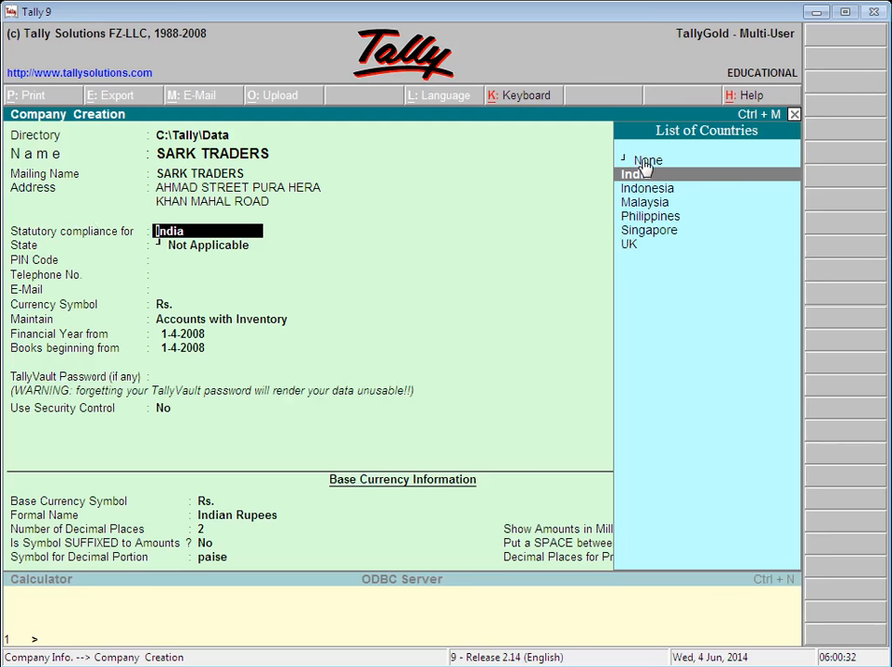
Step: Choose None instead of India for statutory compliance in the List of Countries
key("Up")
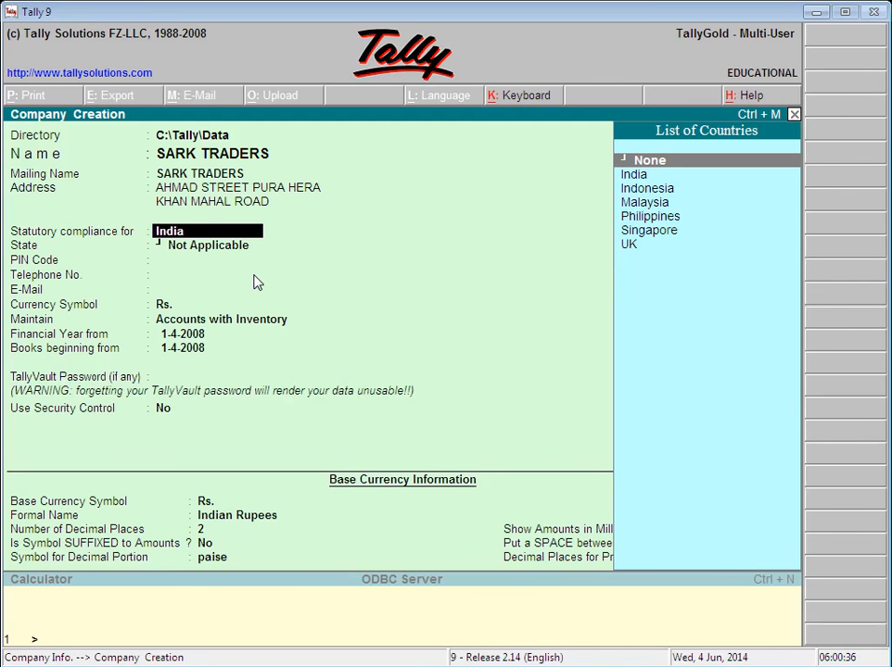
key("Return")
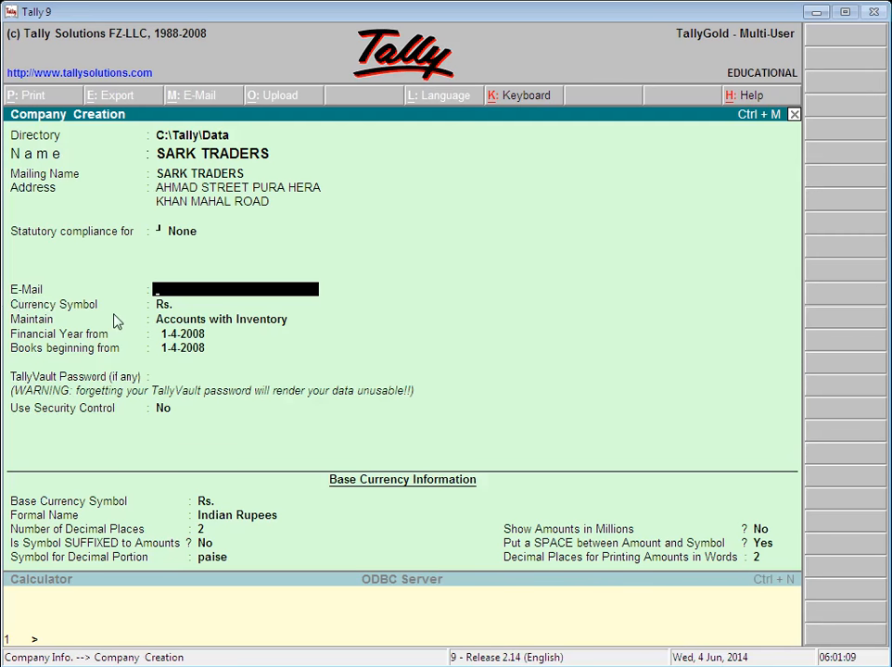
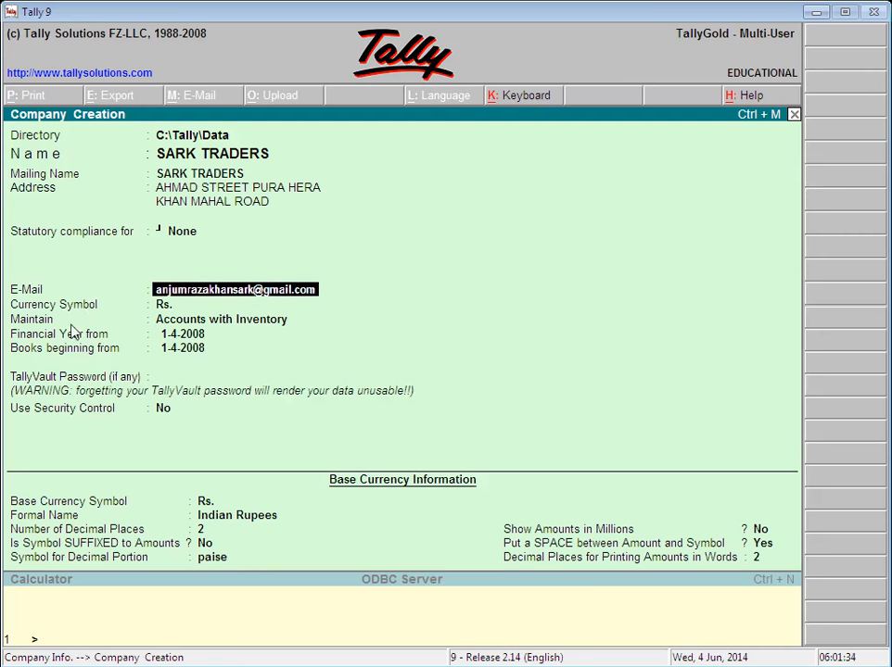
Step: Enter the company's e-mail address in the E-Mail field, fixing typing mistakes
key("Return")
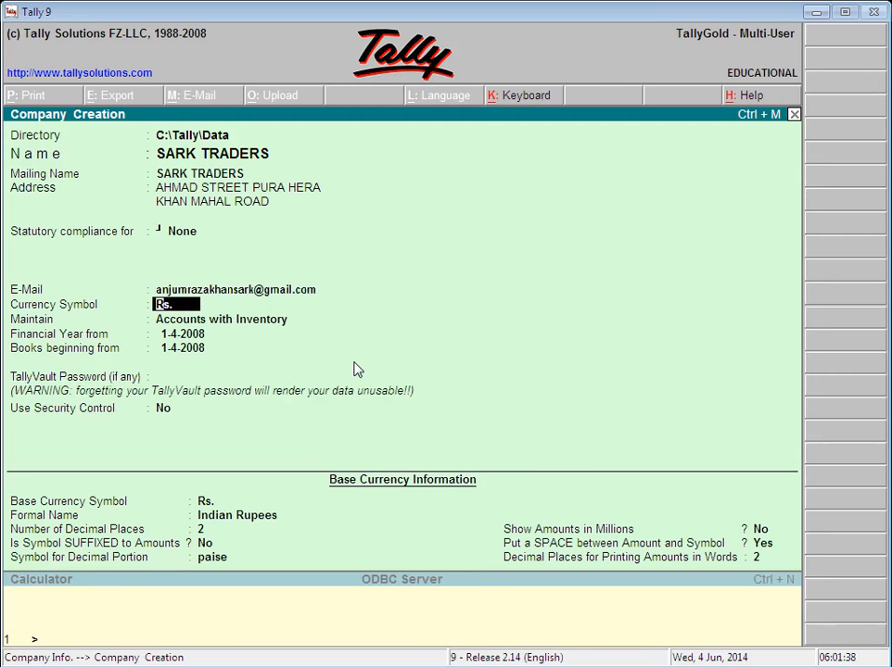
Step: Keep Rs as the currency symbol
type("Rs")
key("Return")
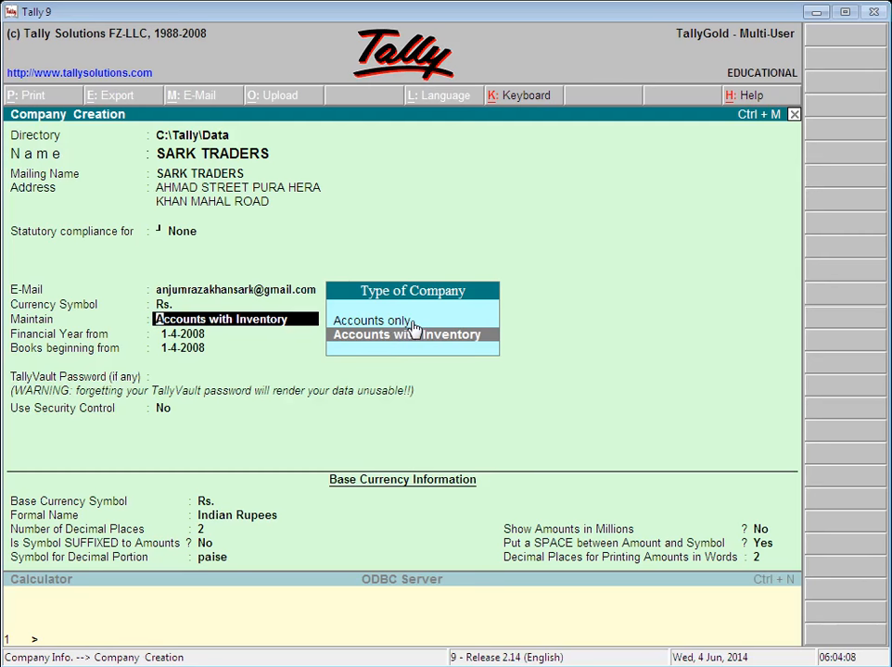
Step: Choose Accounts with Inventory as the type of company to maintain
left_click(411, 323)
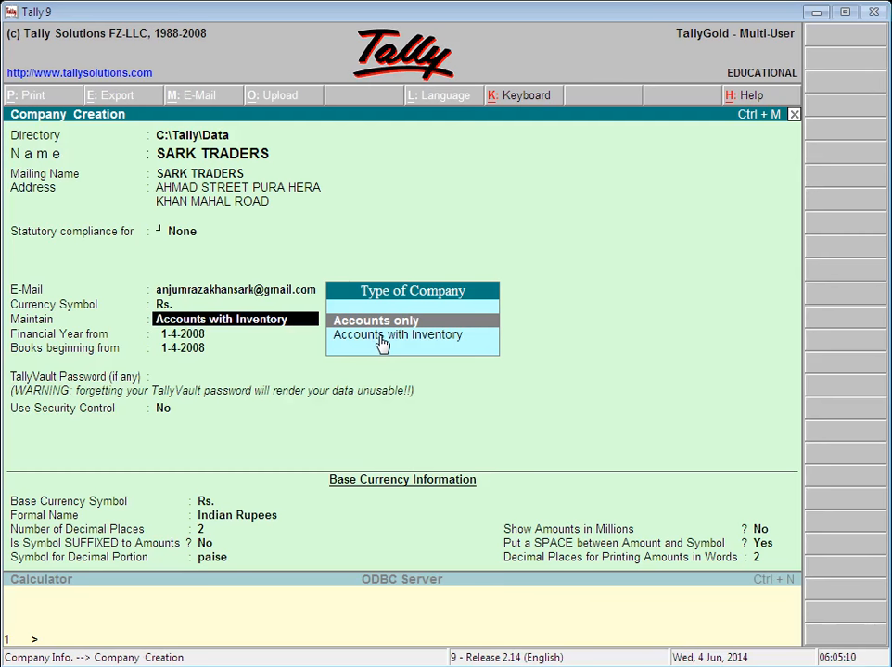
left_click(383, 337)
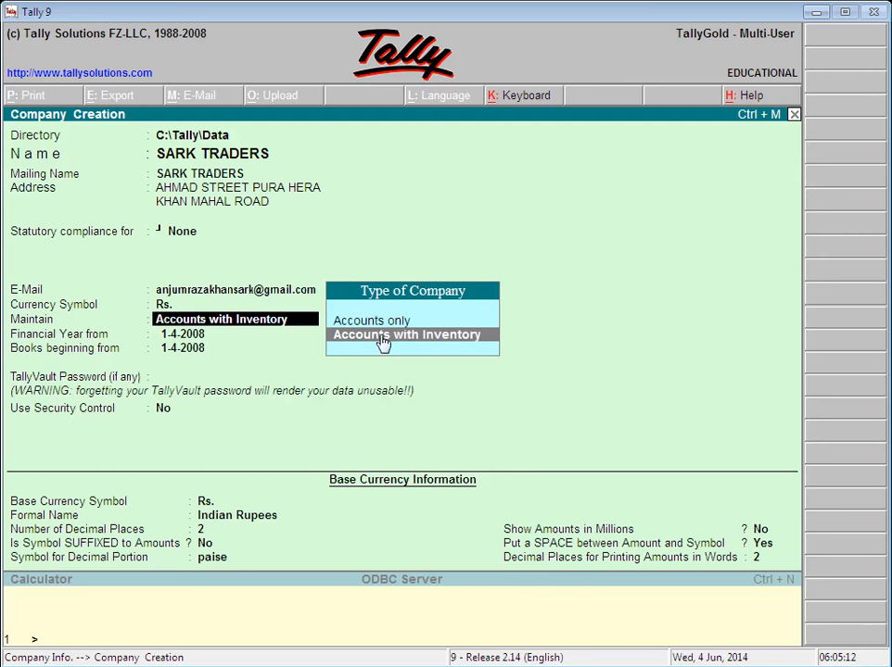
left_click(381, 338)
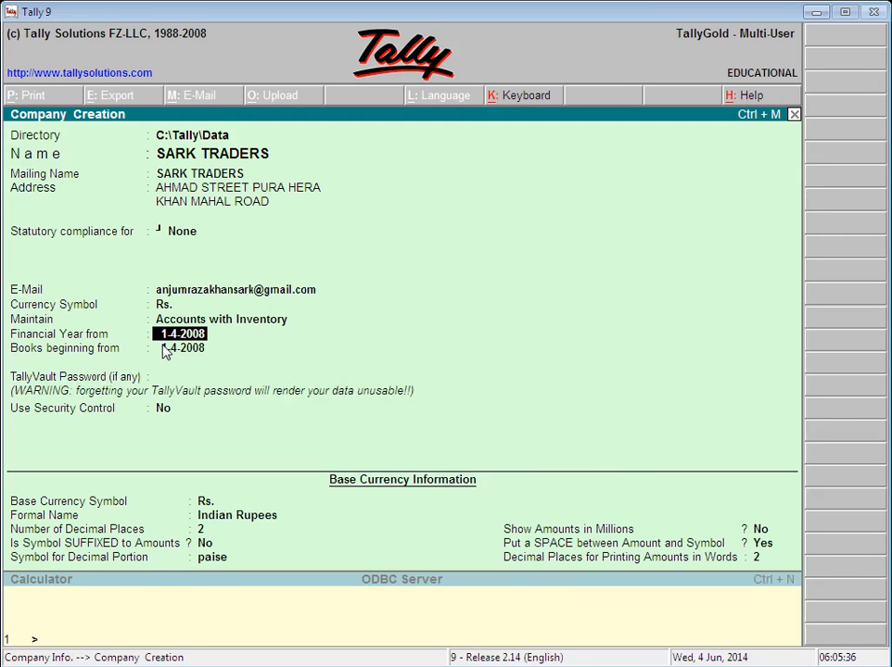
Step: Enter 1-1-2014 as the financial year start, which also fills books beginning from
type("1-1-2014")
key("Return")
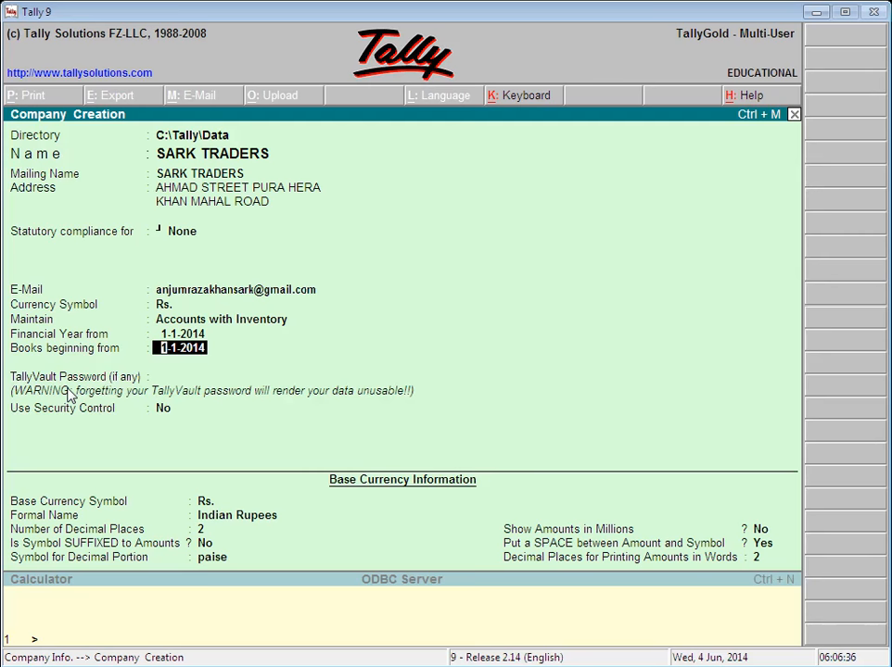
Step: Accept 1-1-2014 as the books beginning date
key("Return")
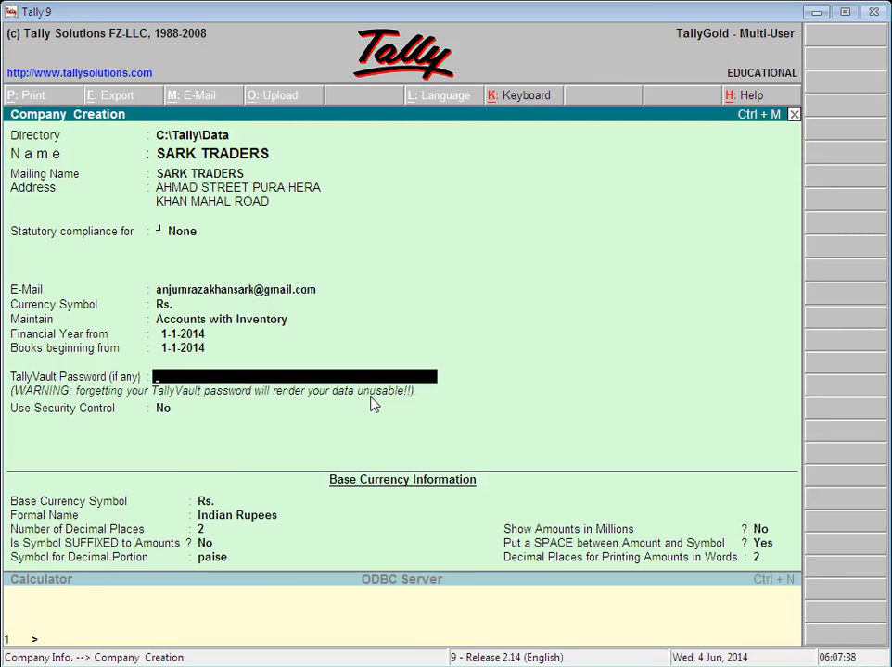
Step: Leave the TallyVault password empty
key("Return")
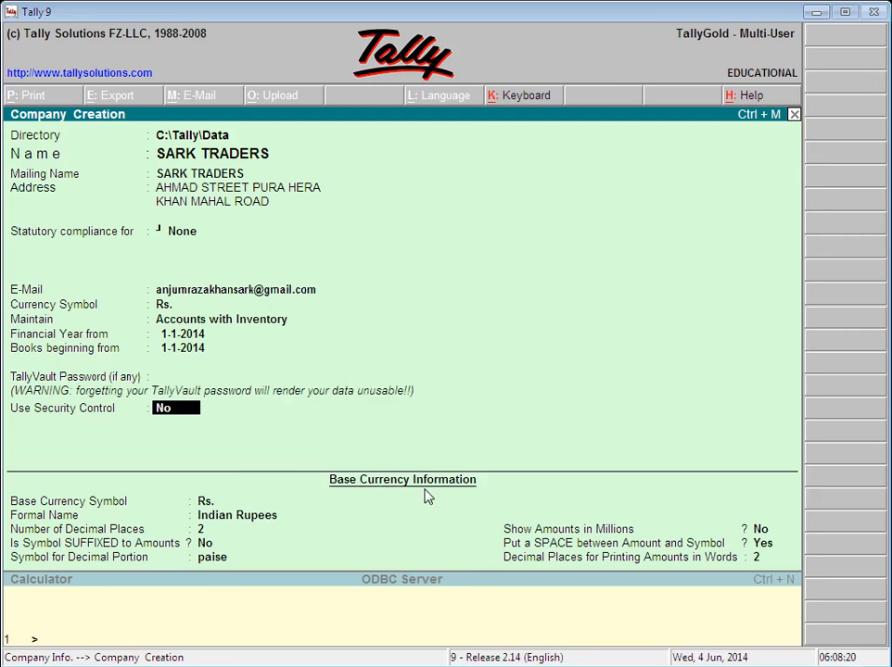
key("Return")
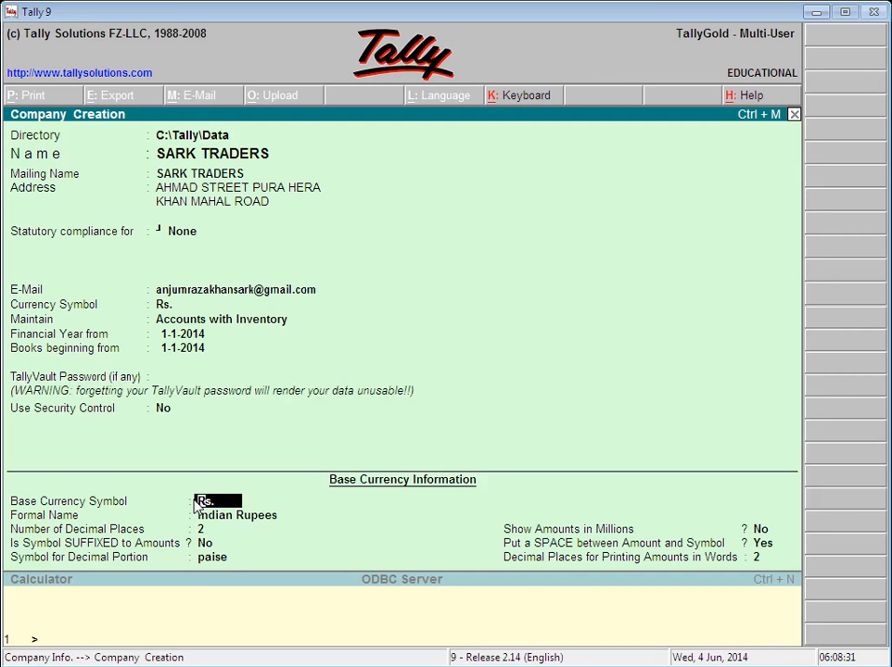
key("BackSpace")
key("BackSpace")
type("s.")
Step: Keep Rs. as the base currency symbol and change its formal name to Pak Rs
key("Return")
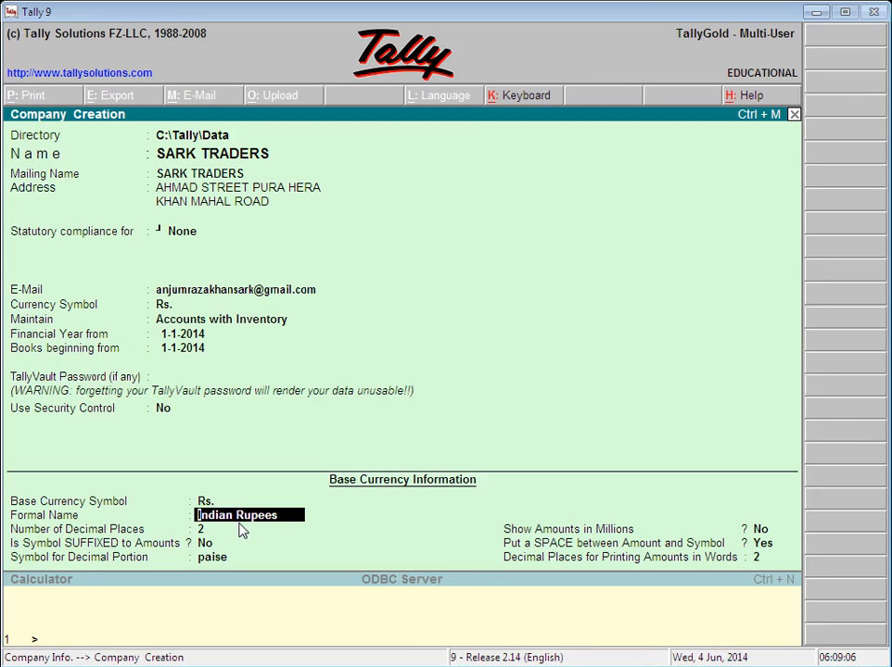
key("Delete")
key("Delete")
key("Delete")
key("Delete")
key("Delete")
key("Delete")
key("Delete")
key("Delete")
key("Delete")
key("Delete")
key("Delete")
key("Delete")
key("Delete")
type("Pakitan")
key("BackSpace")
key("BackSpace")
key("BackSpace")
key("BackSpace")
type("Rs.")
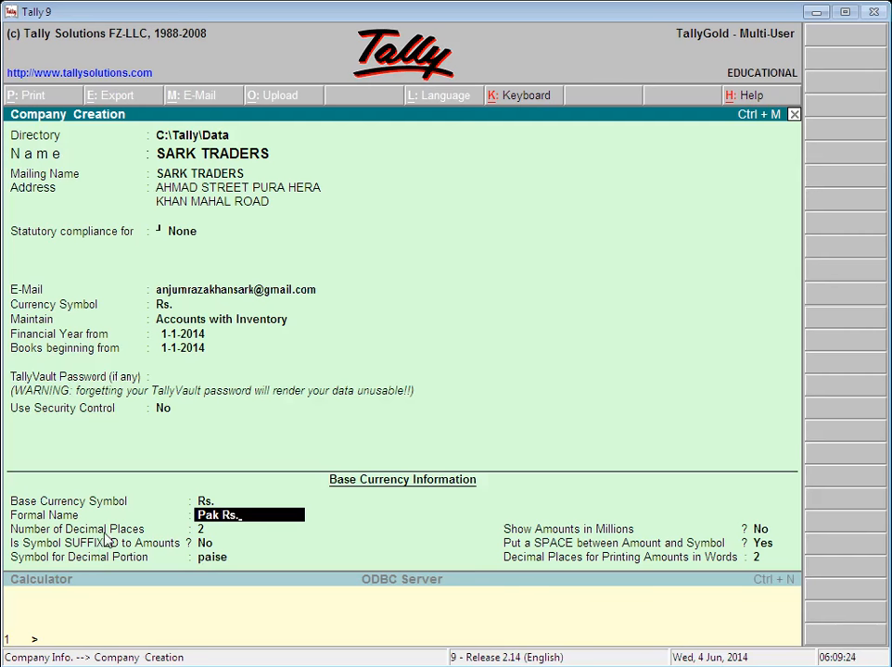
key("Return")
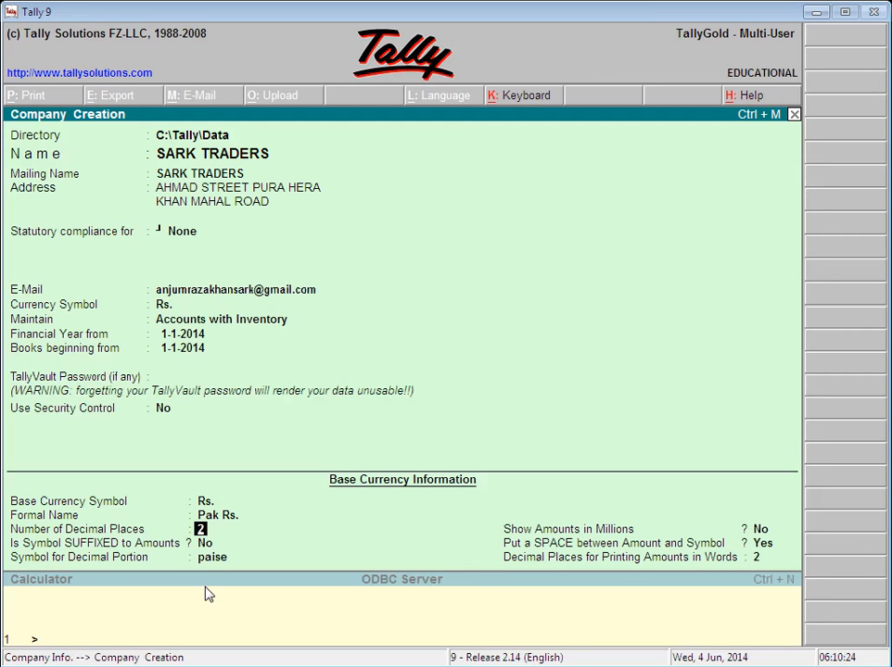
key("Return")
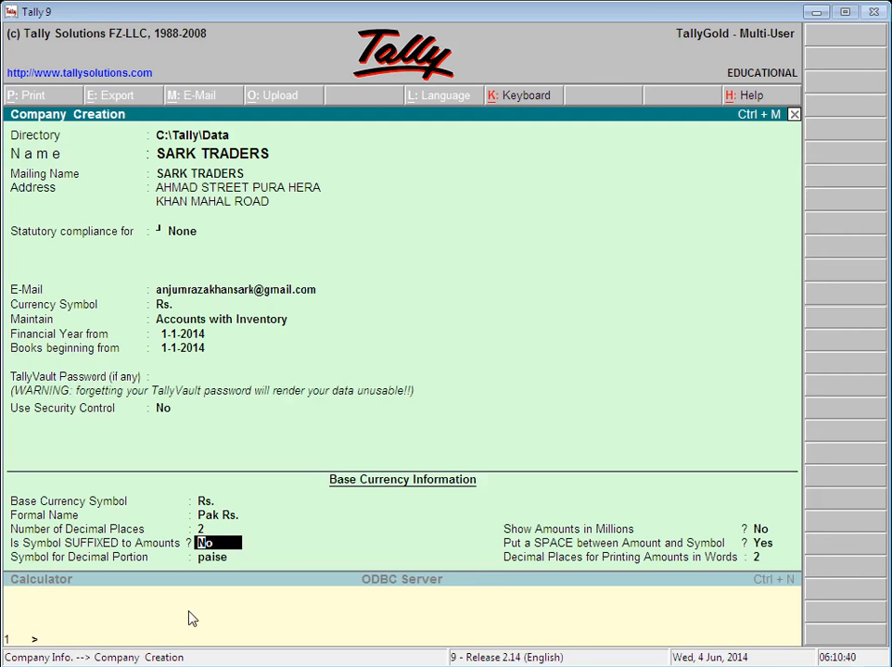
type("yes")
key("BackSpace")
key("BackSpace")
key("Return")
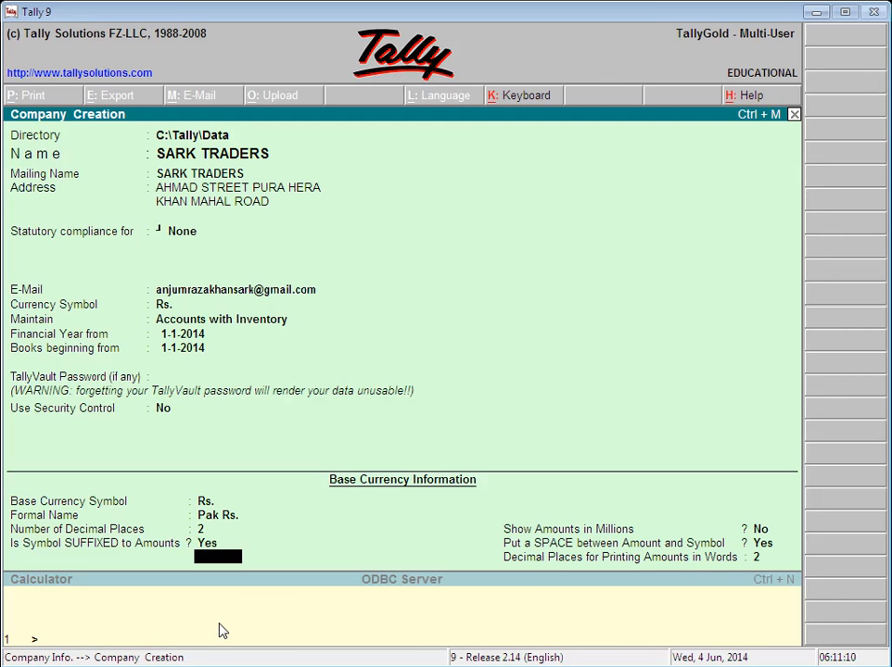
key("BackSpace")
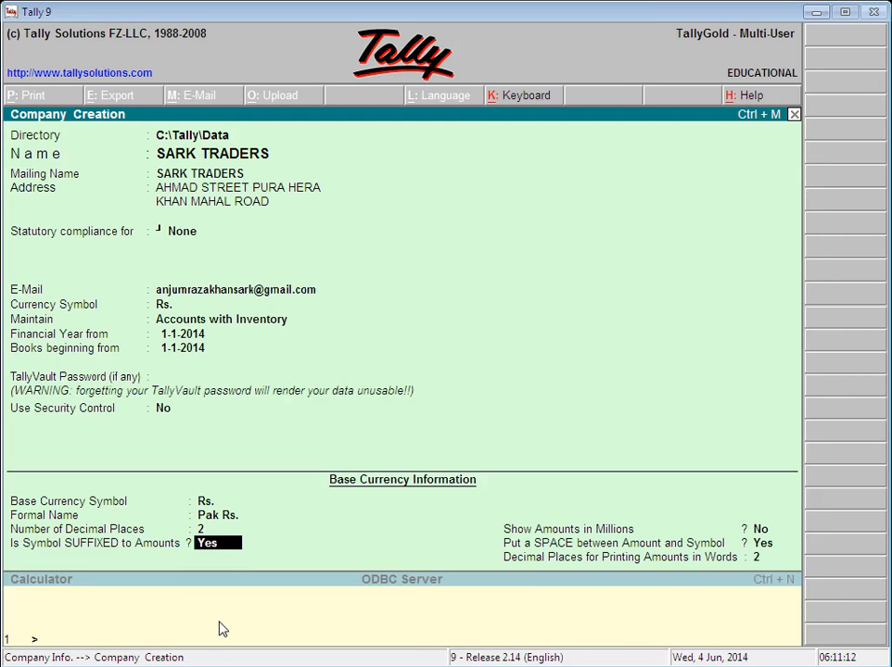
type("no")
key("Return")
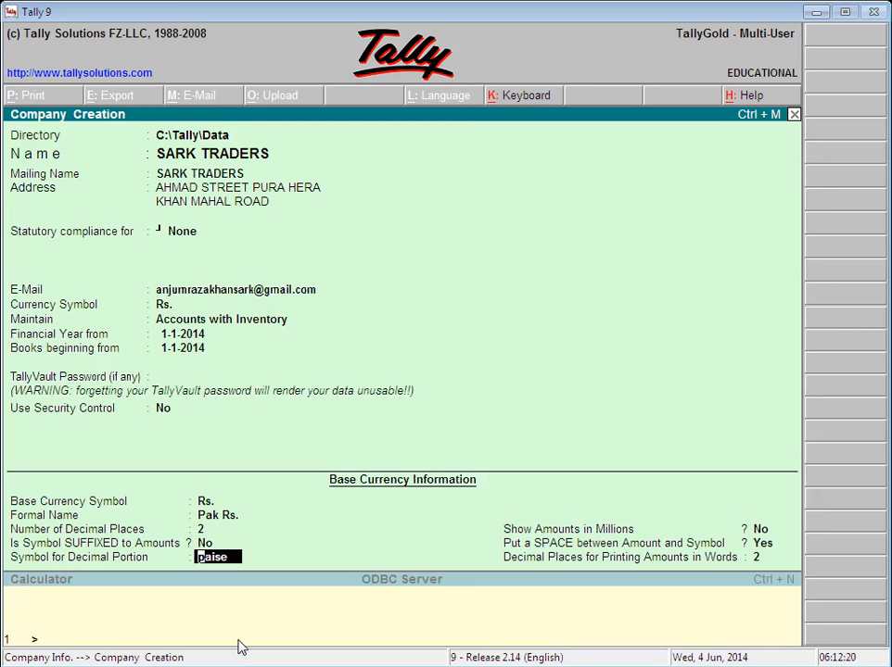
Step: Set the decimal portion symbol to paisa and Show Amounts in Millions to Yes
type("paisa")
key("Return")
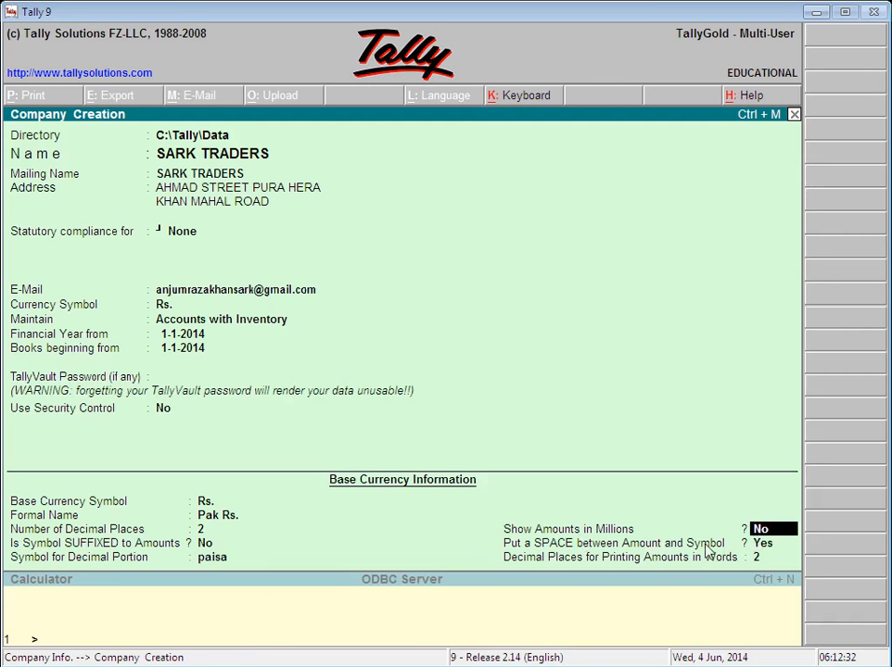
type("yes")
key("BackSpace")
key("BackSpace")
key("BackSpace")
type("yes")
key("Return")
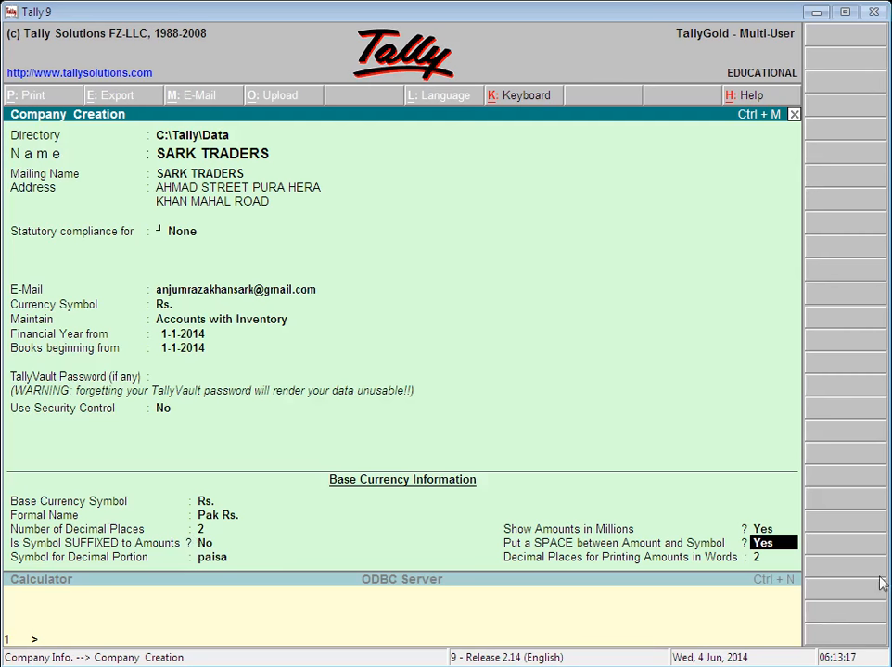
Step: Keep the space between amount and symbol and the words decimal places
key("Return")
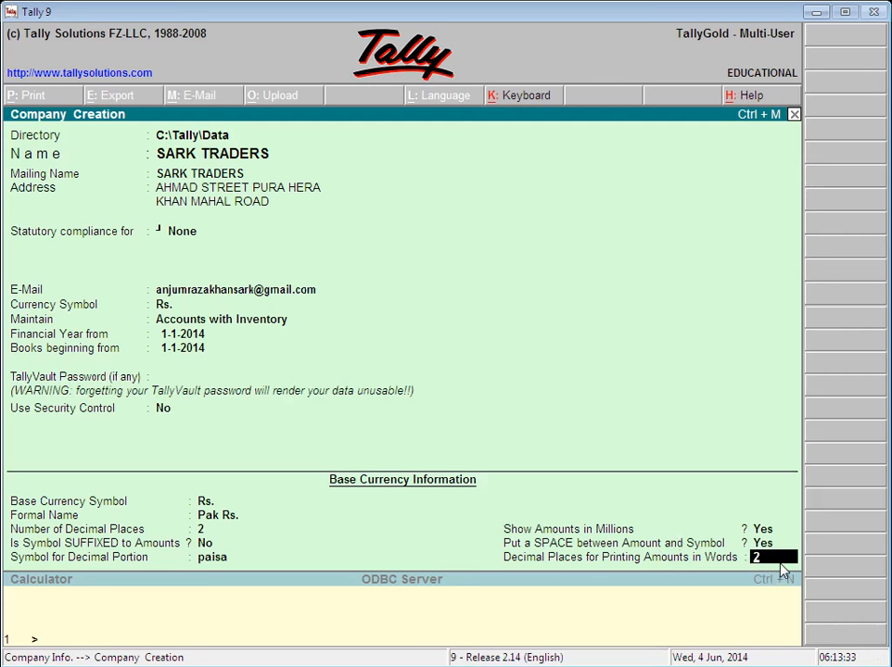
key("Return")
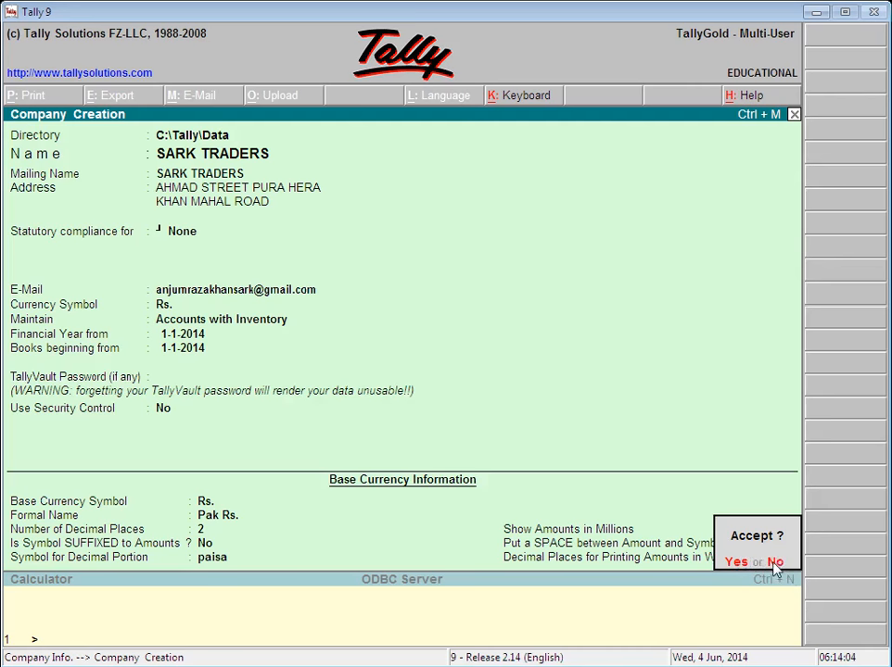
Step: Decline the Accept? prompt twice to revisit the decimal places for amounts in words
left_click(772, 562)
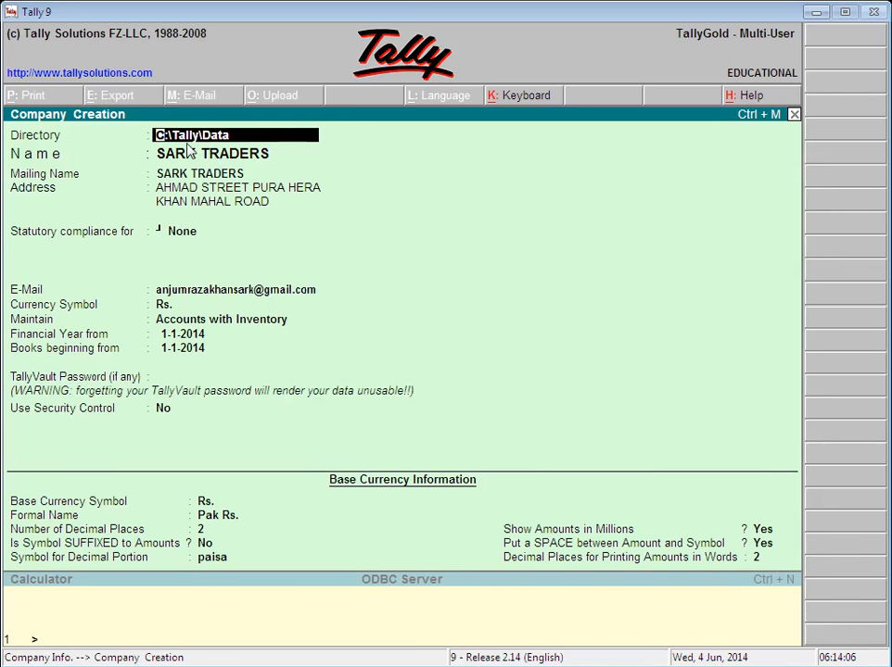
left_click(764, 559)
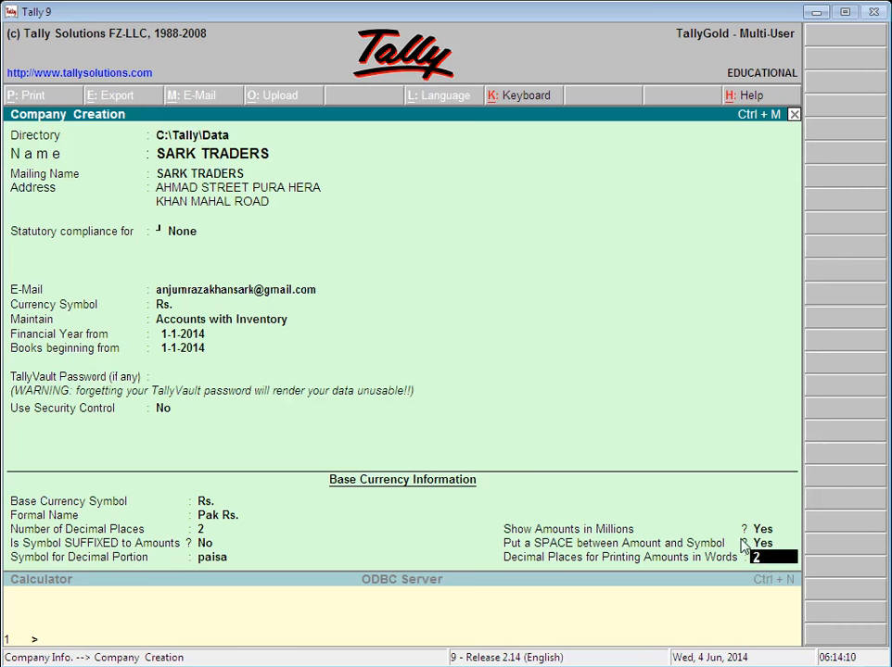
key("Return")
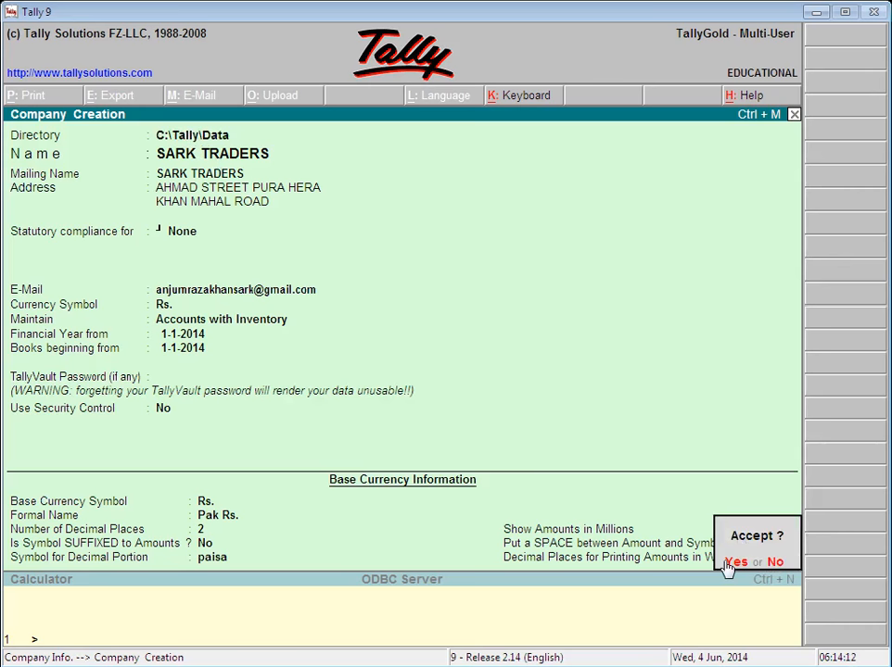
left_click(782, 561)
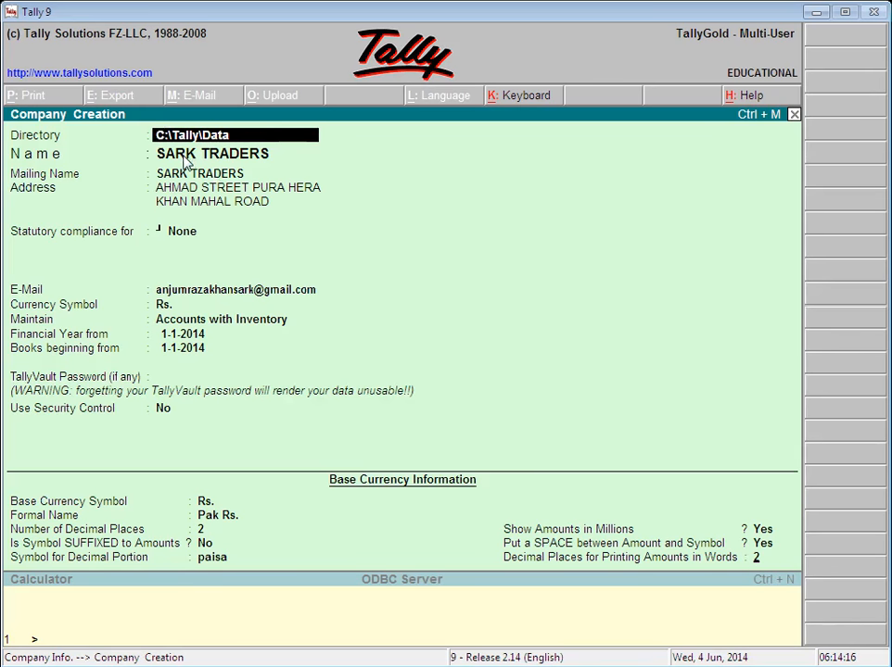
Step: Step through the SARK TRADERS name, address and base currency fields, then accept to create the company
key("Return")
key("Return")
key("Return")
key("Return")
key("Return")
key("Return")
key("Return")
key("Return")
key("Return")
key("Return")
key("Return")
key("Return")
key("Return")
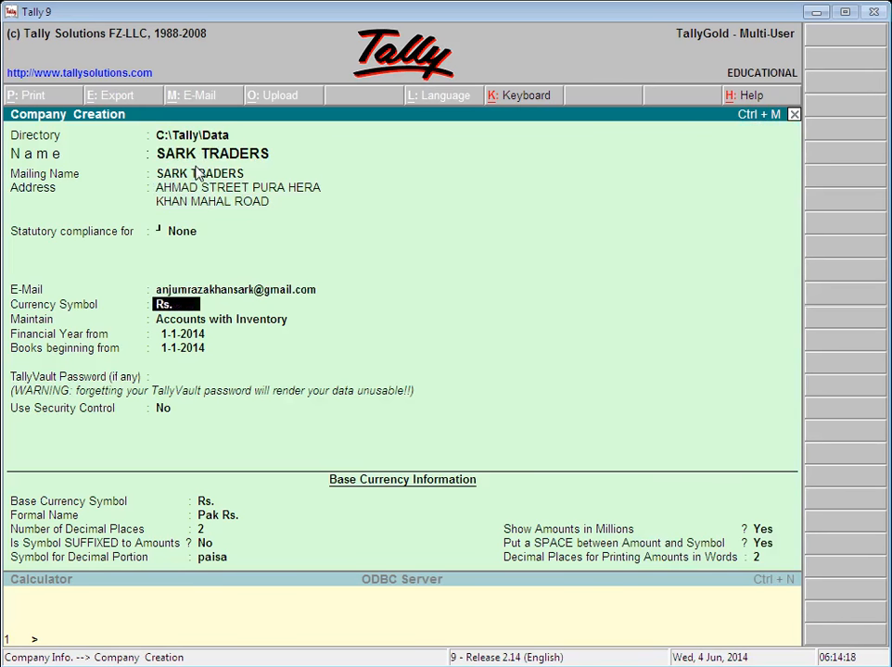
key("Return")
key("Return")
key("Return")
key("Return")
key("Return")
key("Return")
key("Return")
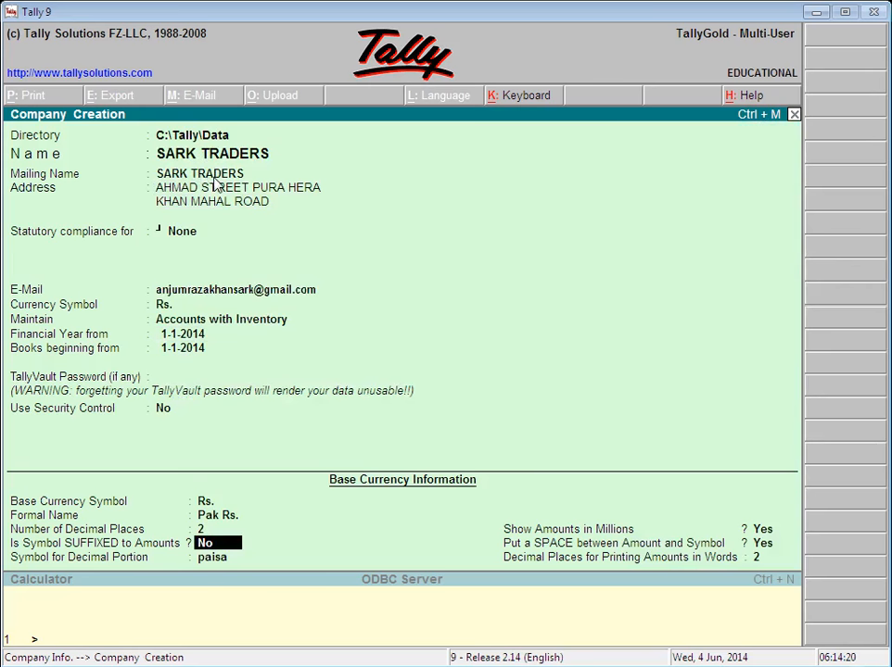
key("Return")
key("Return")
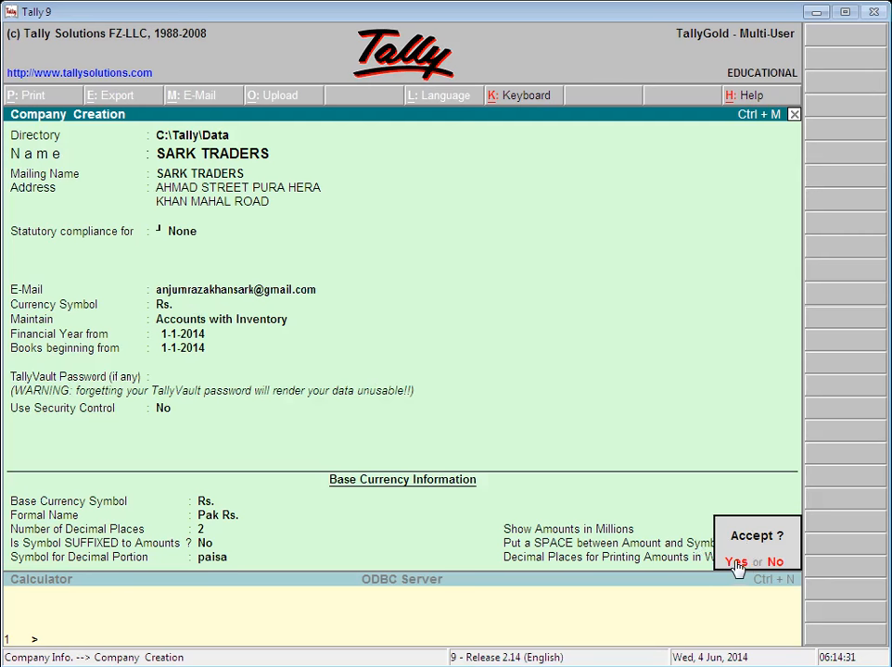
left_click(737, 563)
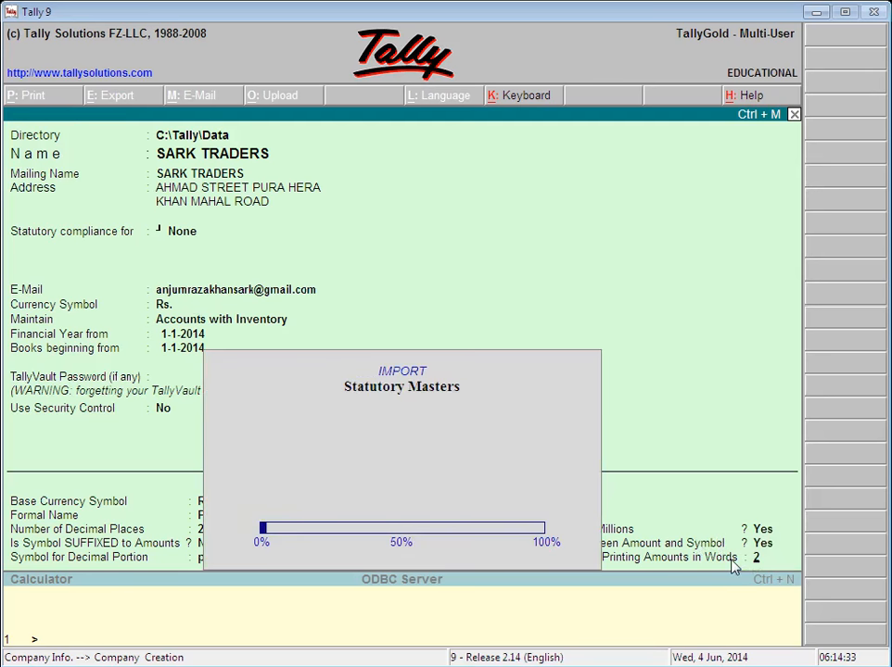